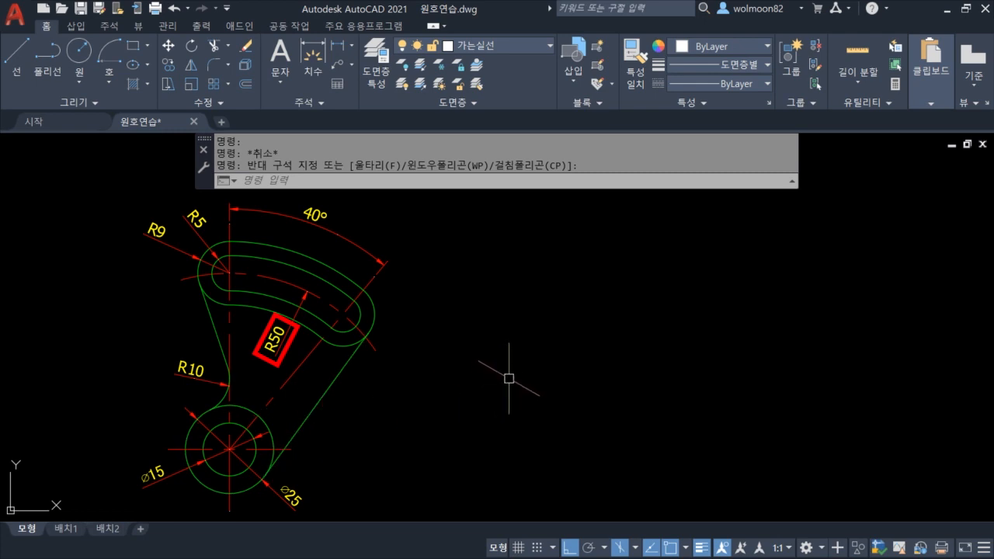
Draw a vertical line 50 long, running downward, in the empty area beside the reference drawing.
left_click(320, 303)
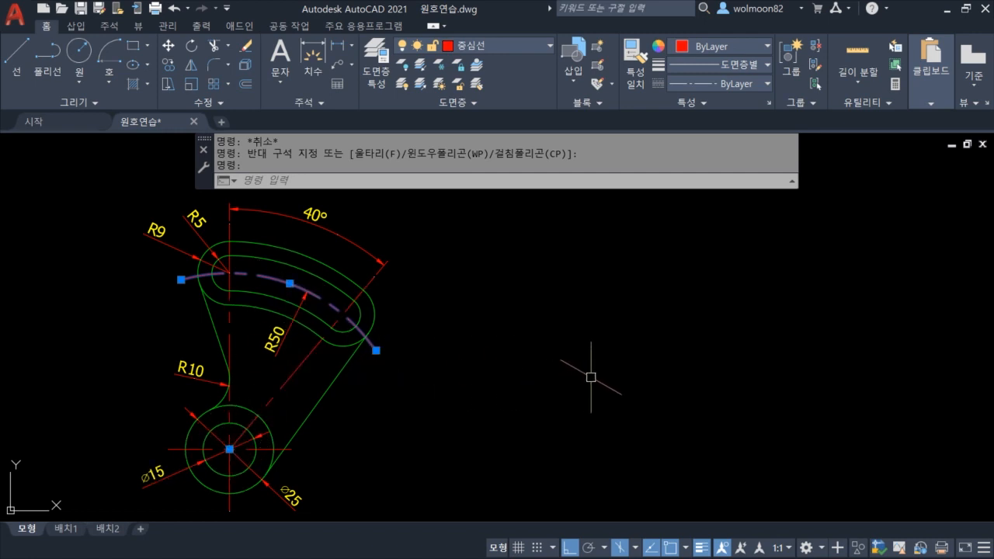
key("Escape")
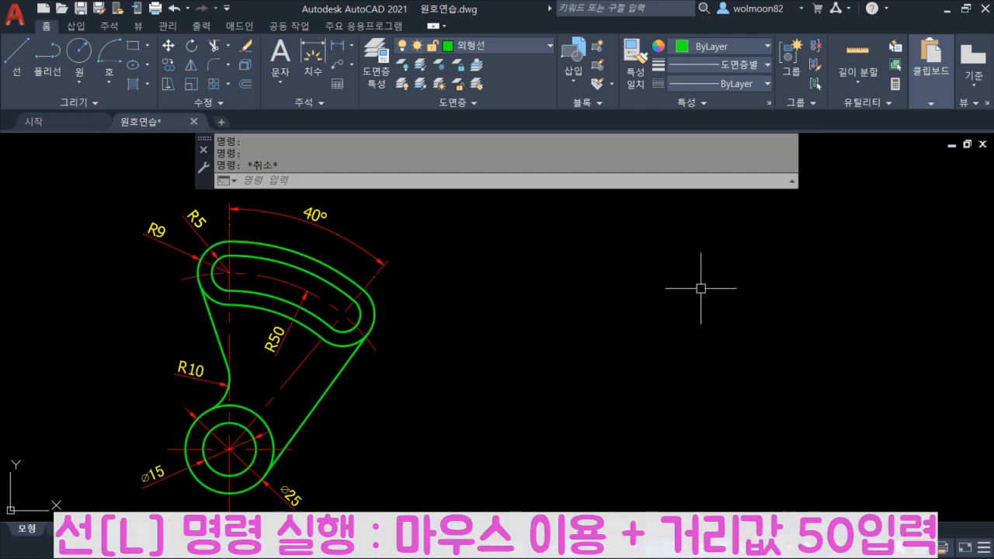
type("l")
key("Return")
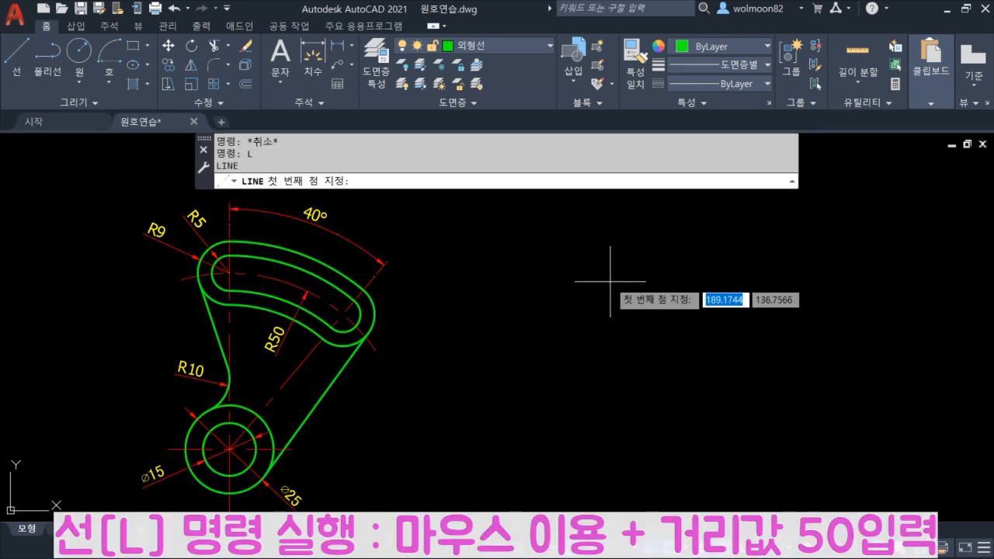
left_click(600, 274)
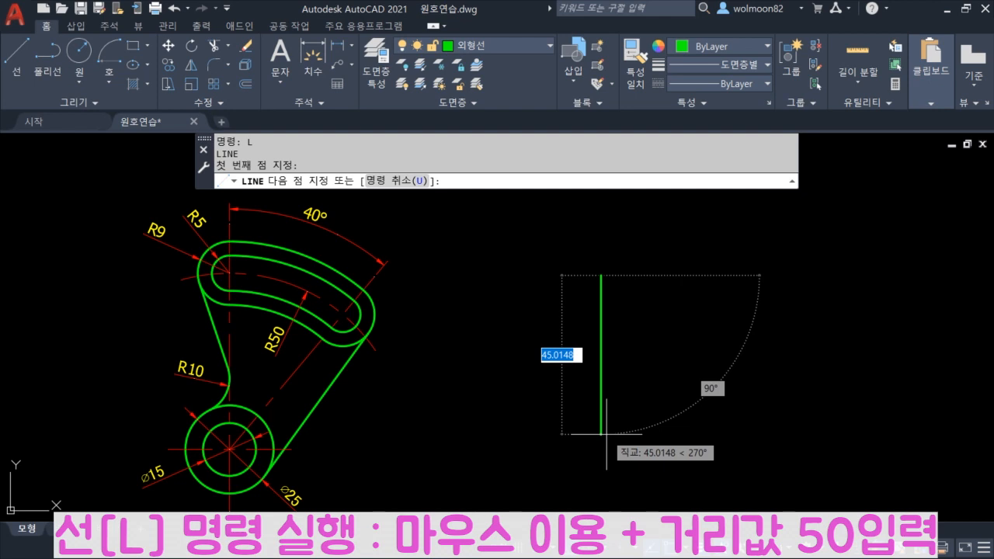
type("50")
key("Return")
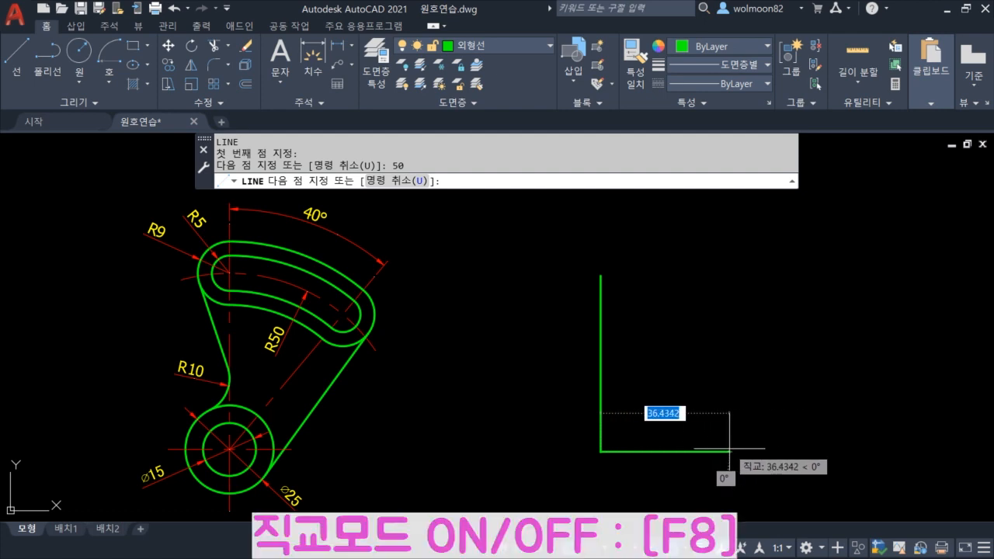
With ortho mode off, continue from the vertical line's lower end with a 50-long line at 50° and finish the line.
key("F8")
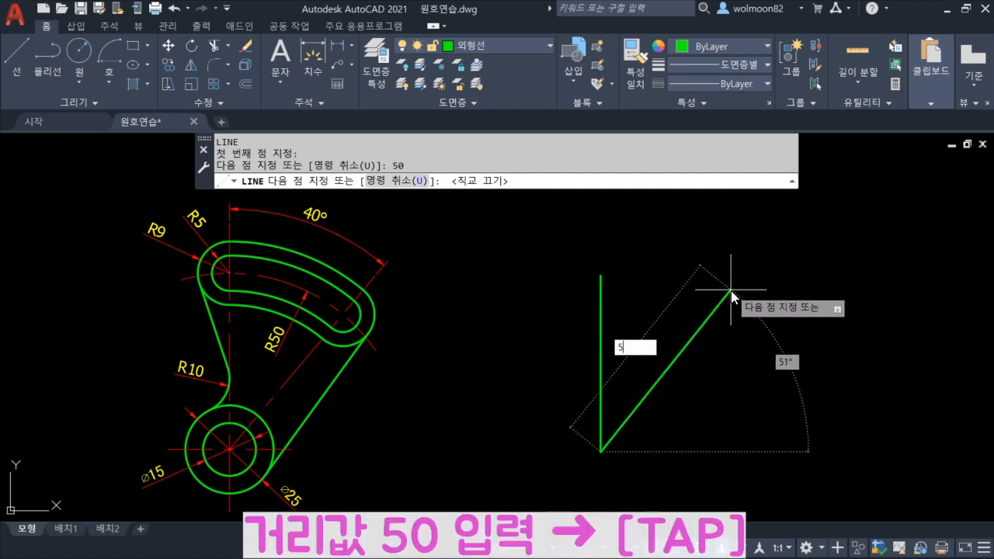
type("0")
key("Tab")
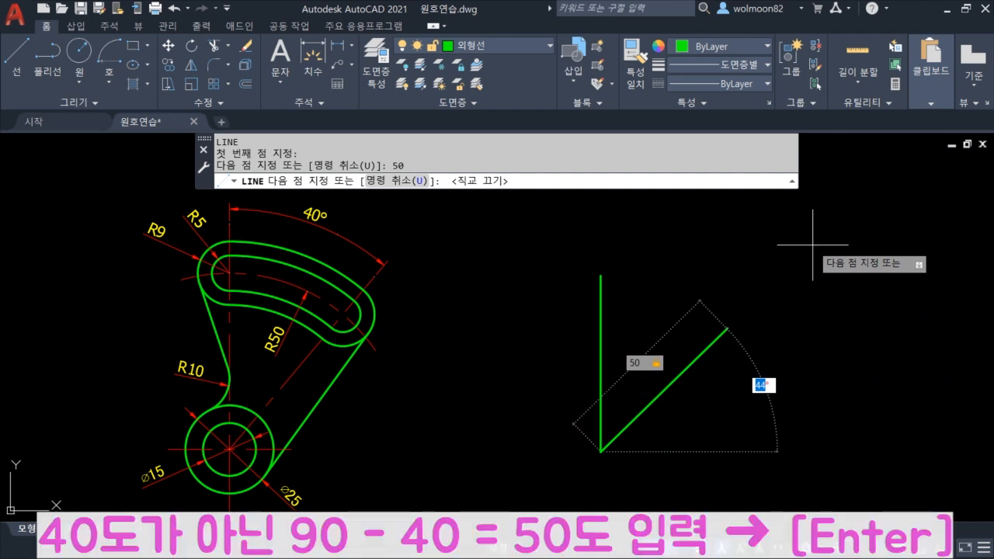
type("50")
key("Return")
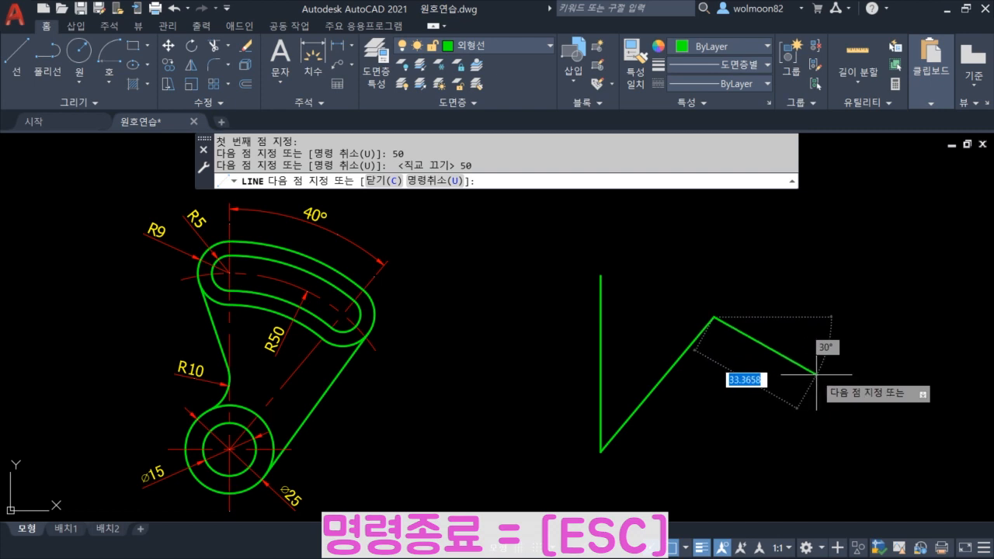
key("Escape")
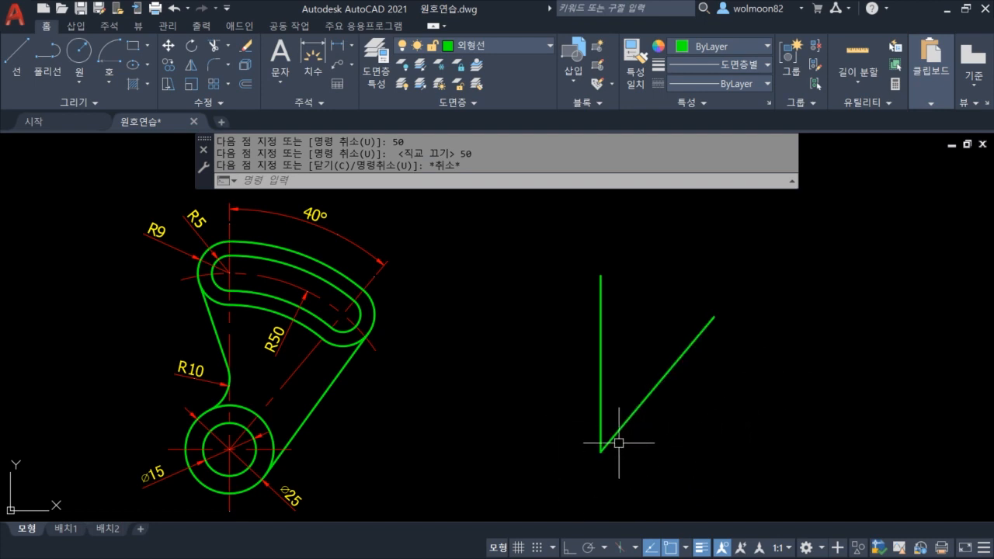
Draw a circle with radius 15/2 centred on the shared lower endpoint of the two lines.
type("c")
key("Return")
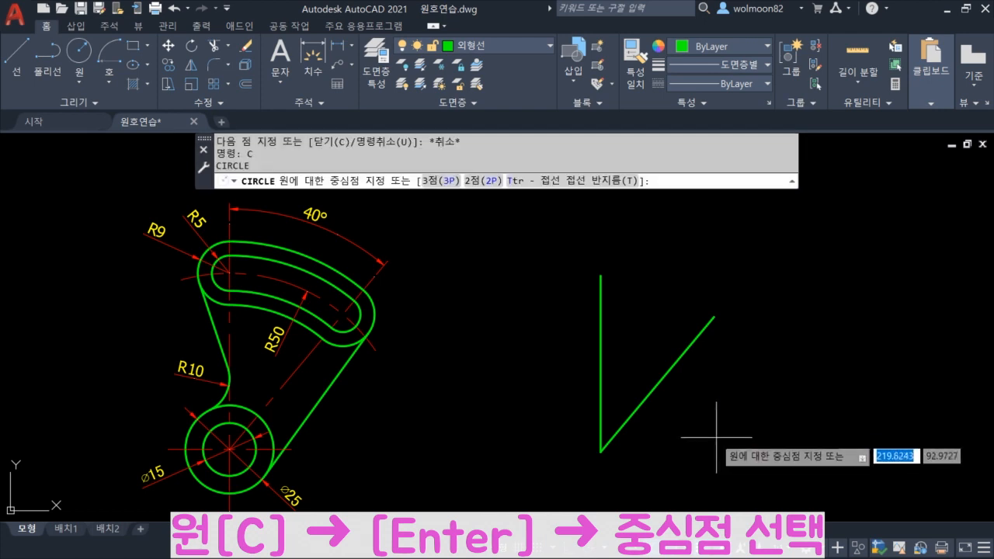
left_click(600, 450)
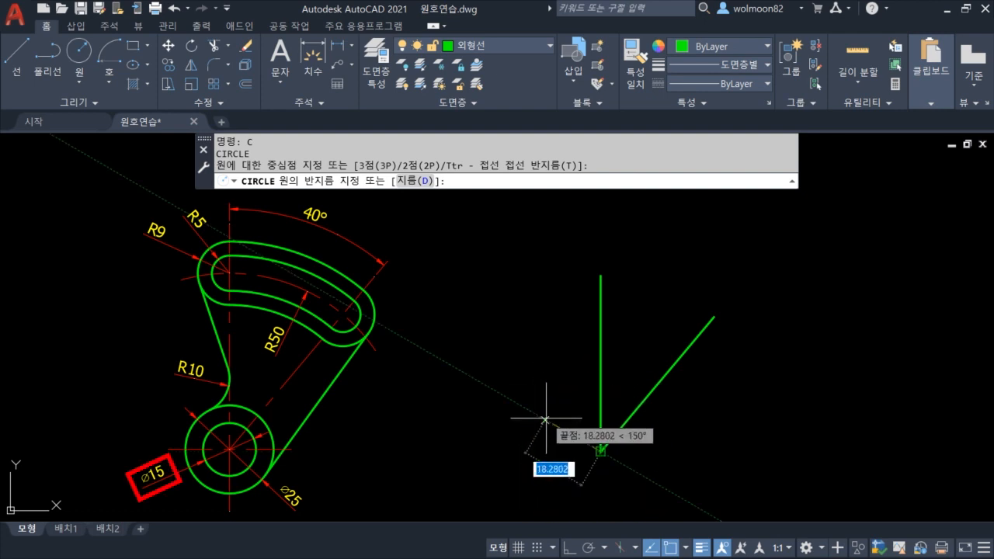
type("15")
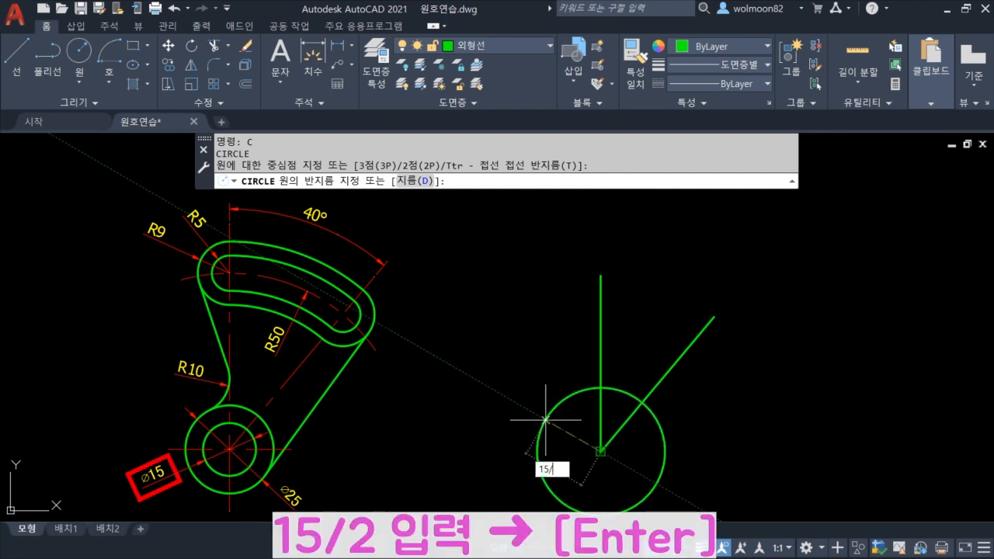
type("/2")
key("Return")
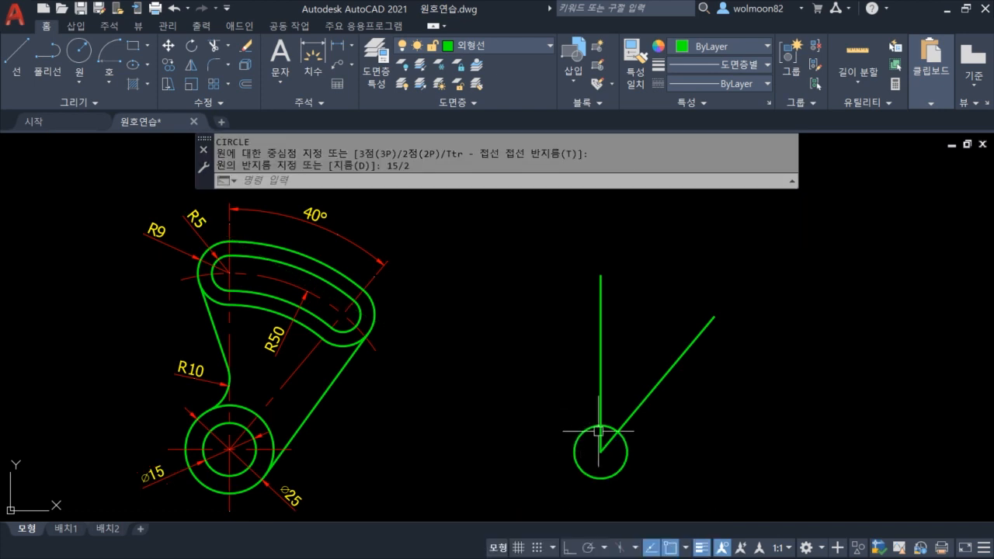
Add a concentric circle with a diameter of 25 at the same lower endpoint.
key("space")
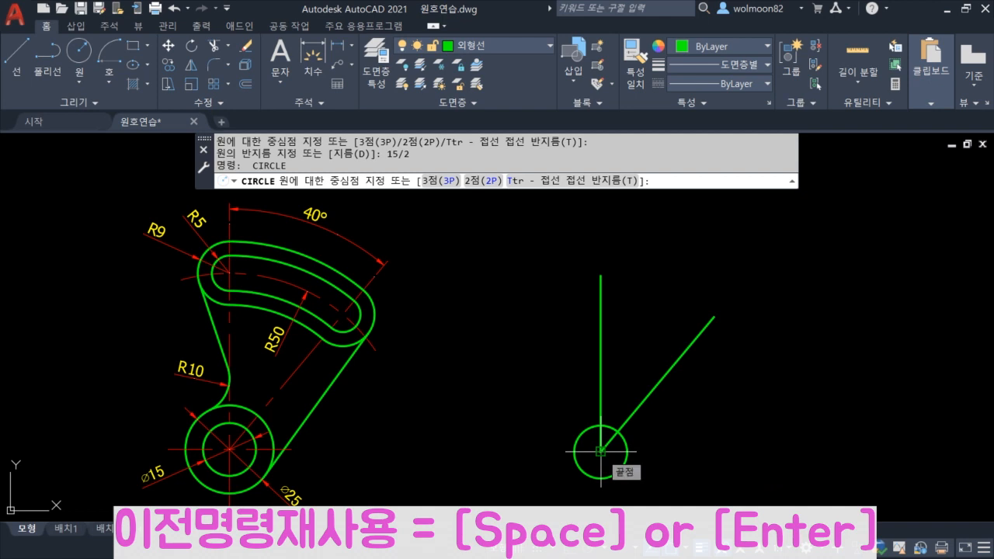
left_click(600, 451)
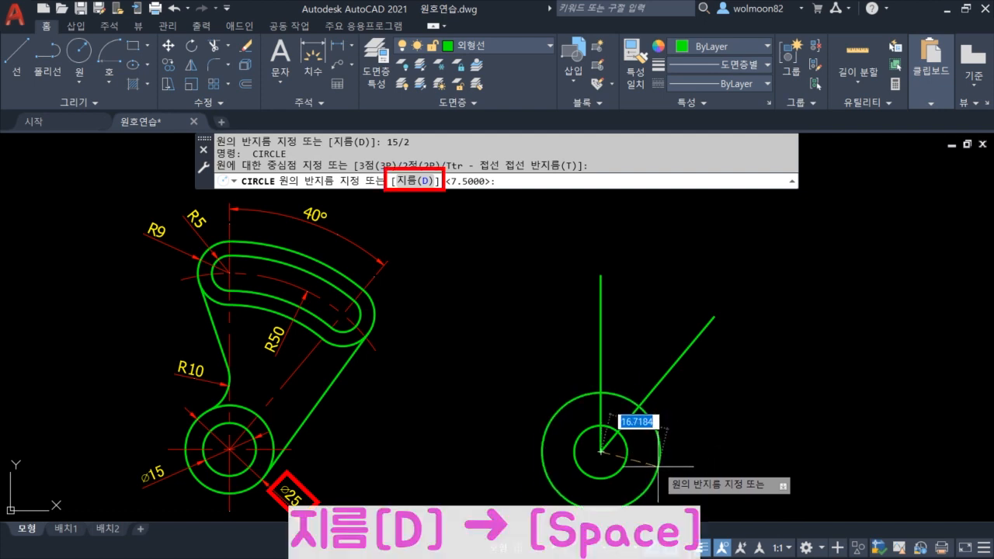
type("d")
key("space")
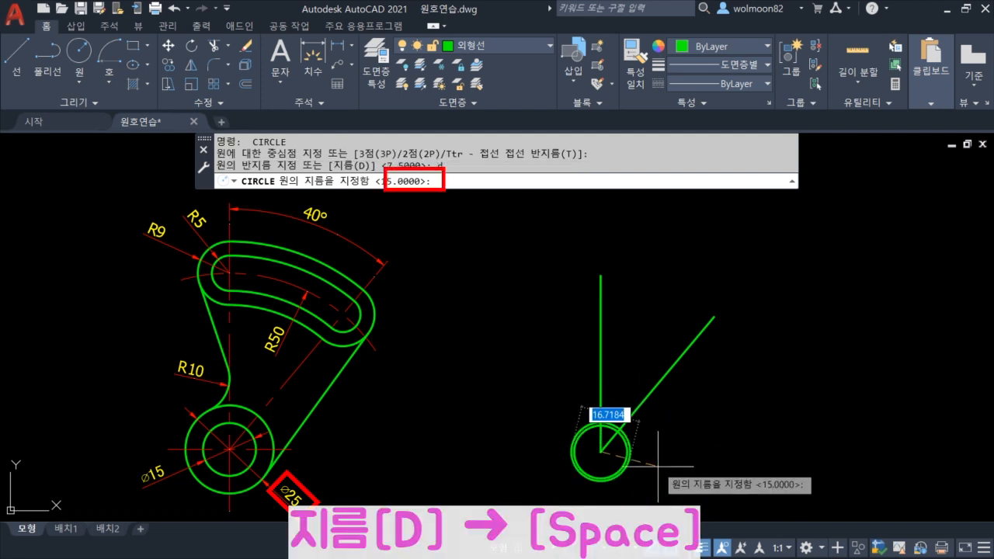
type("25")
key("Return")
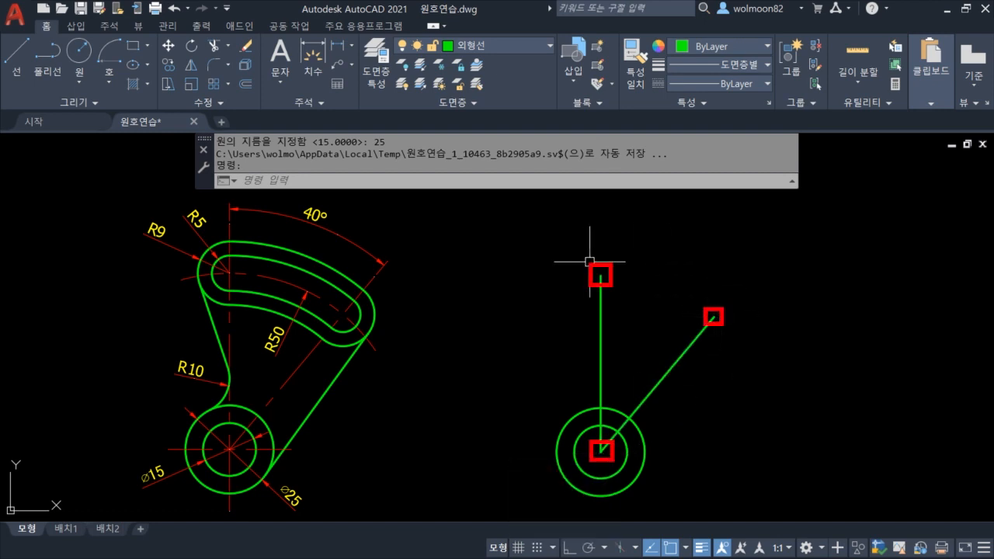
key("Escape")
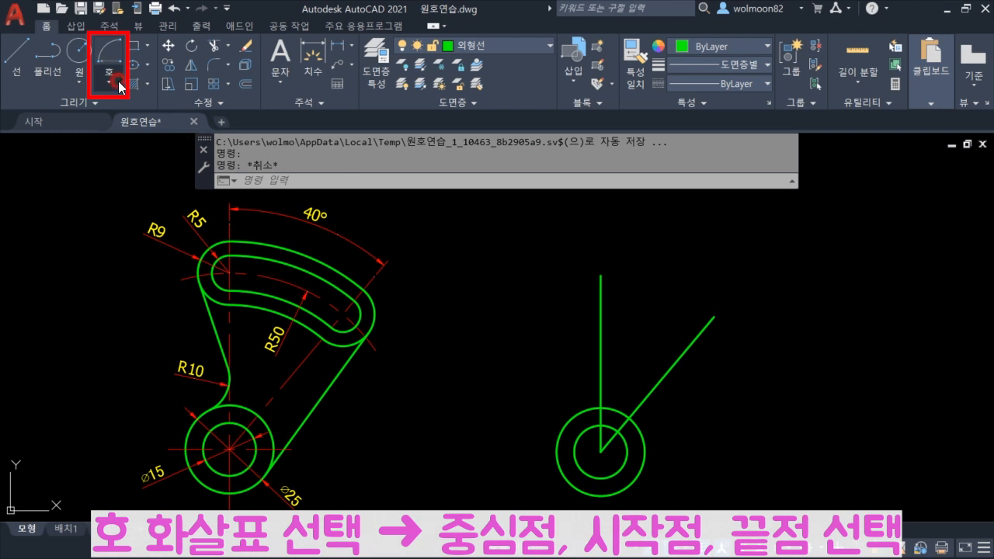
Draw a centre-start-end arc about the circles' centre, from the inclined line's upper end to the vertical line's upper end.
left_click(118, 82)
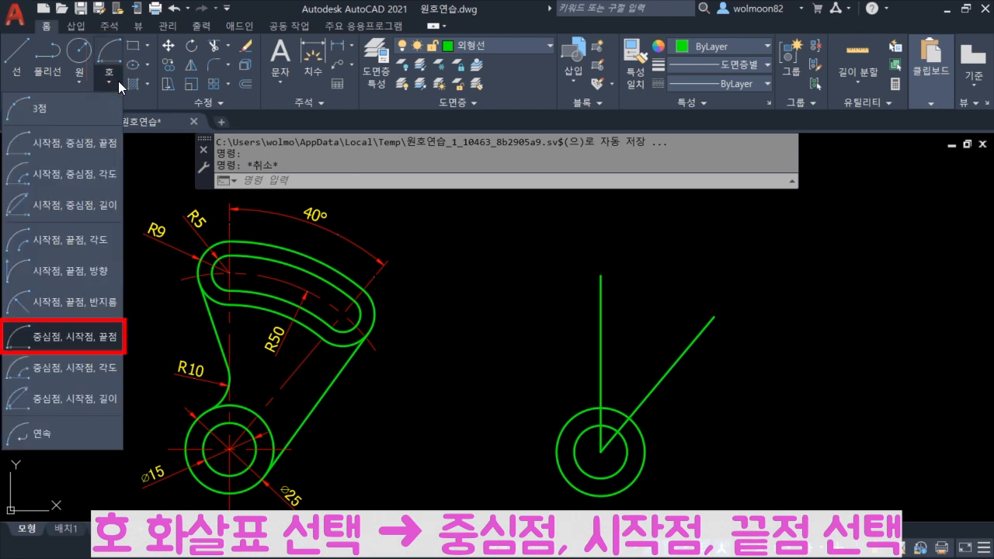
left_click(105, 342)
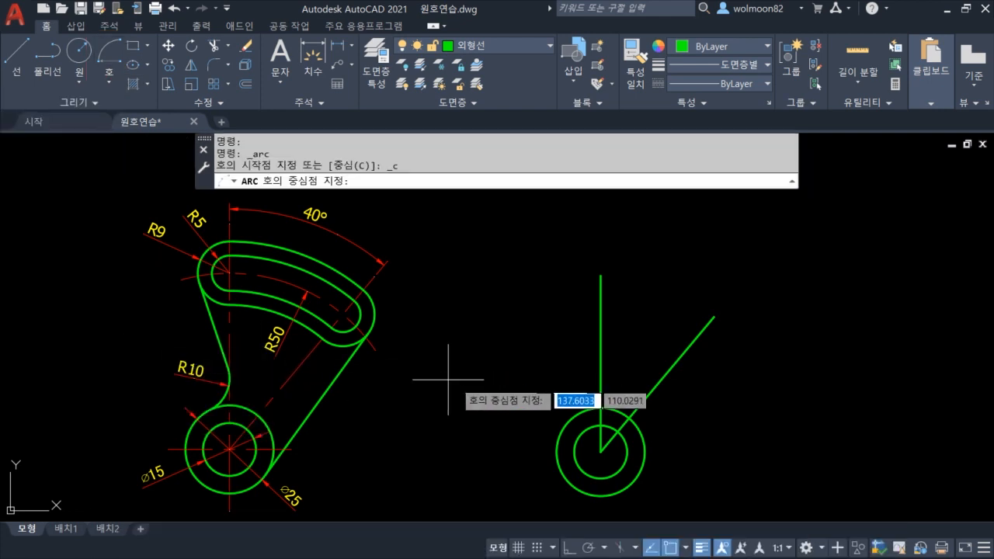
left_click(600, 451)
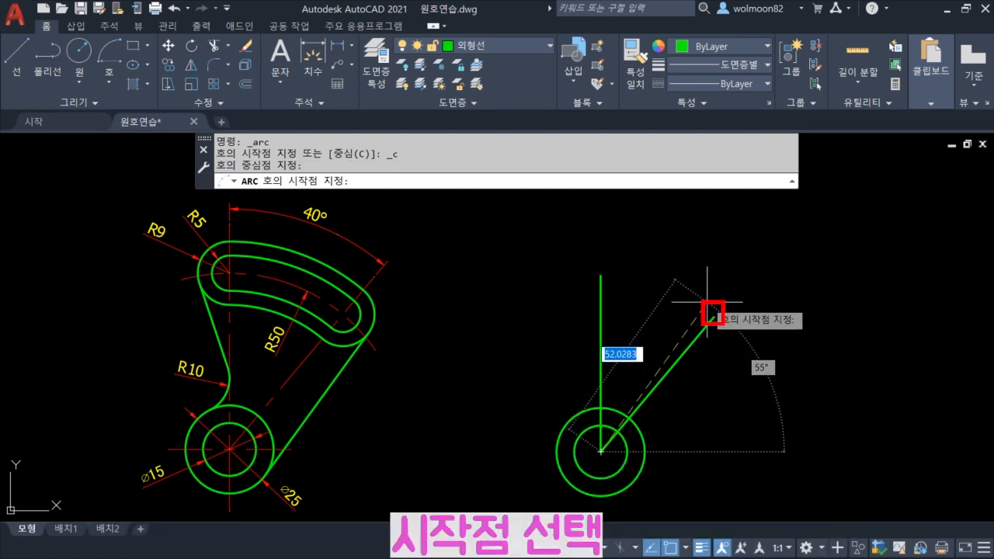
left_click(713, 317)
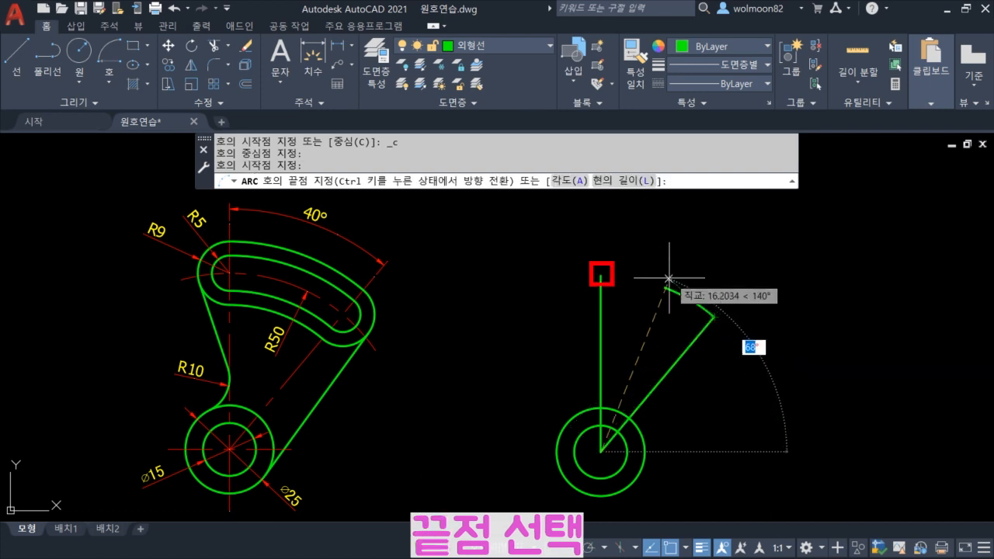
left_click(600, 275)
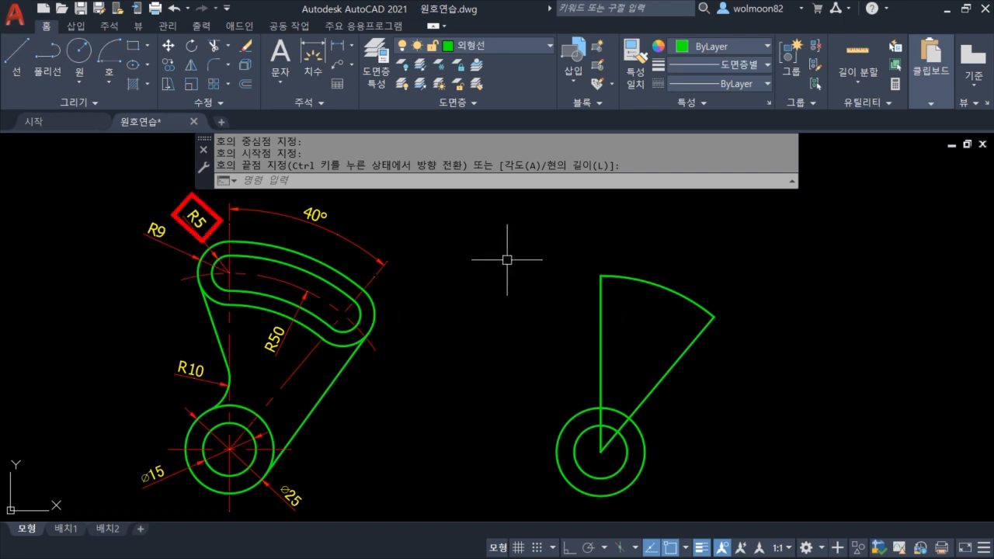
Offset the arc by 5 to both its outer and inner side.
type("O")
key("Return")
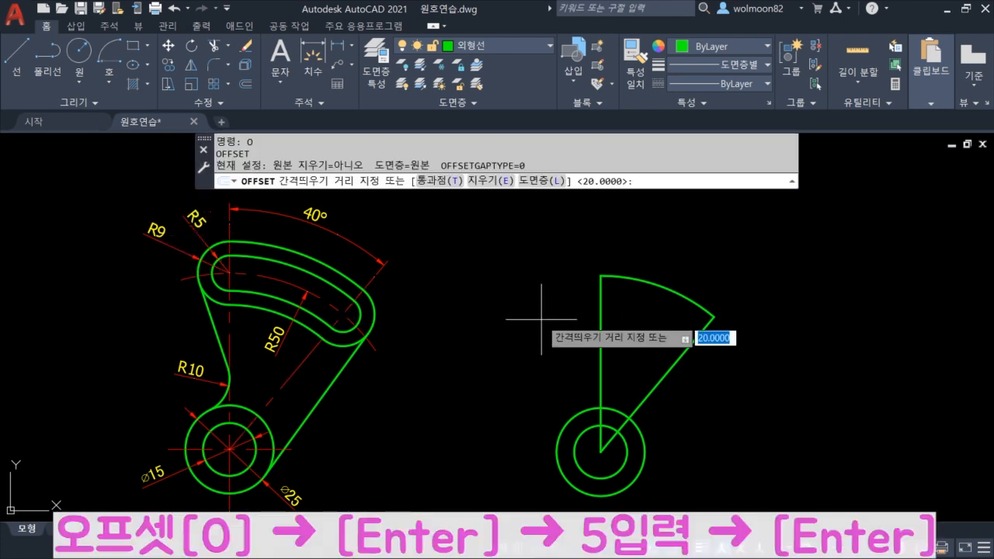
key("Return")
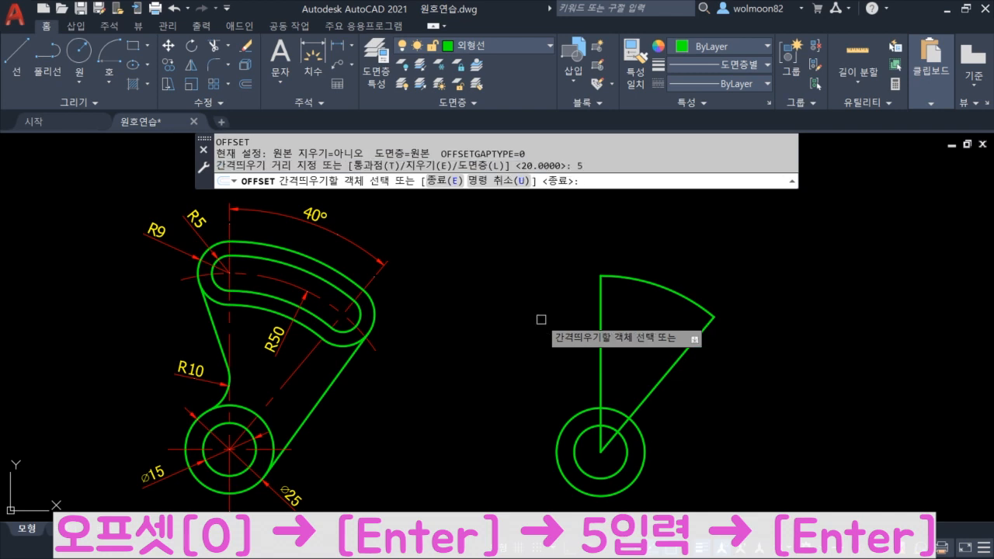
left_click(643, 281)
left_click(652, 283)
left_click(645, 277)
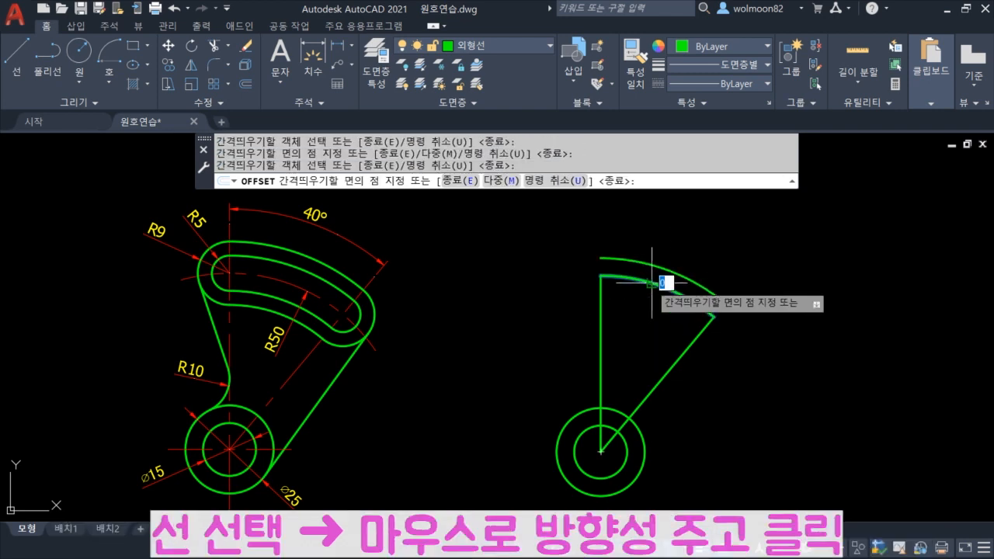
left_click(647, 290)
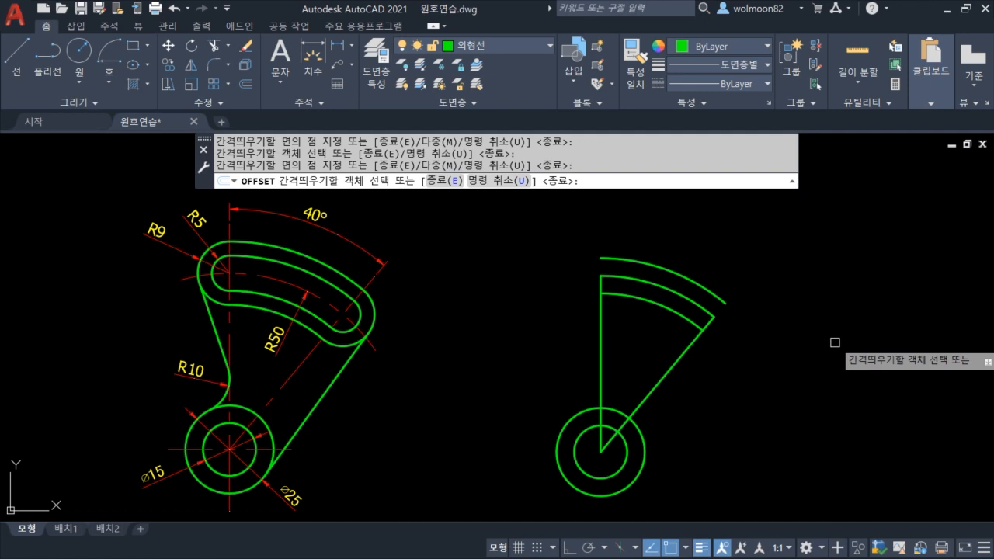
key("Escape")
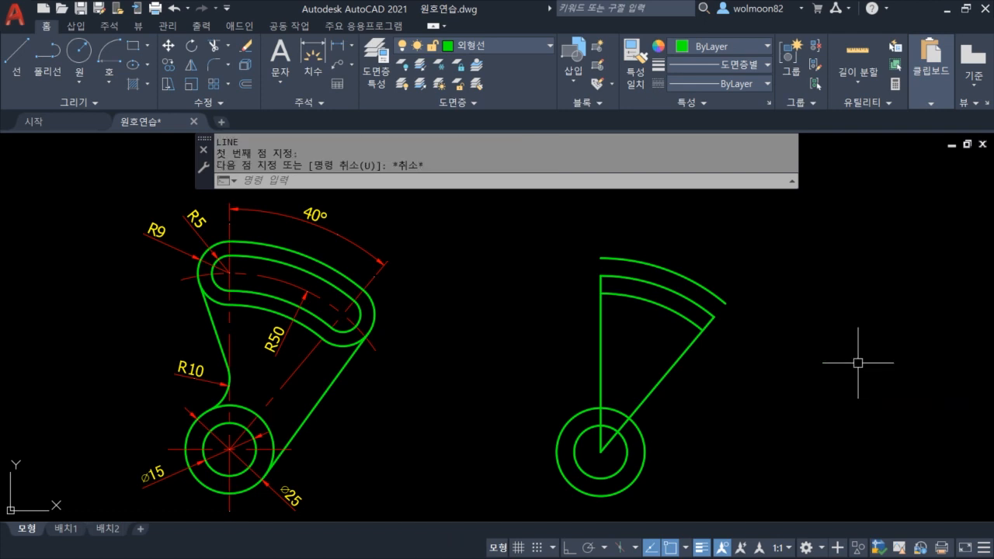
With ortho mode on, draw a separate horizontal line 20 long in the empty space beside the new sketch.
type("L")
key("Return")
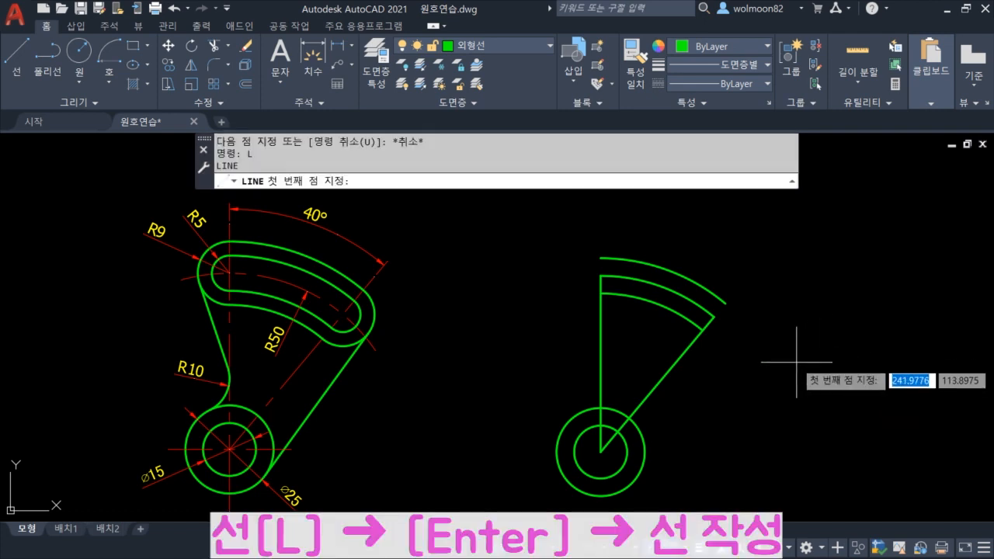
left_click(795, 360)
key("F8")
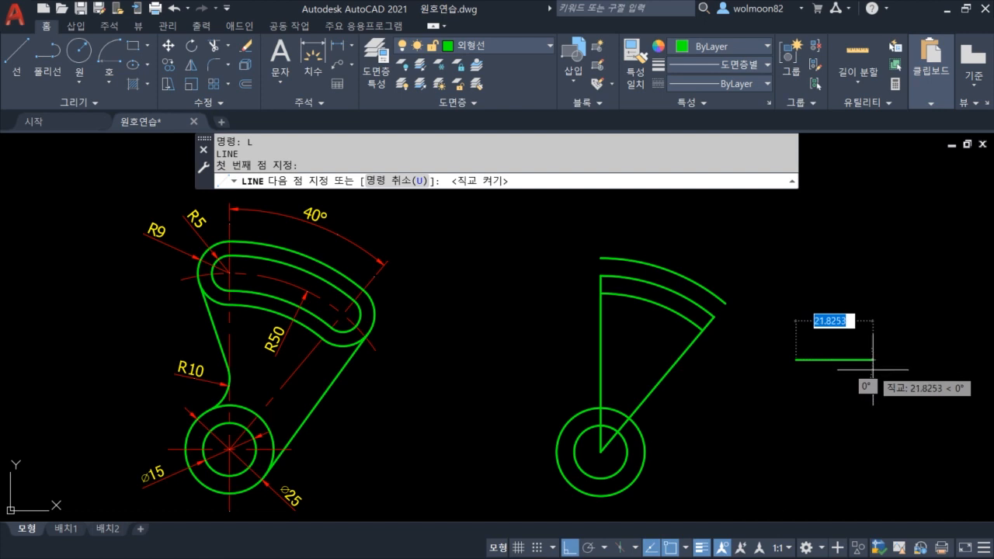
type("20")
key("Return")
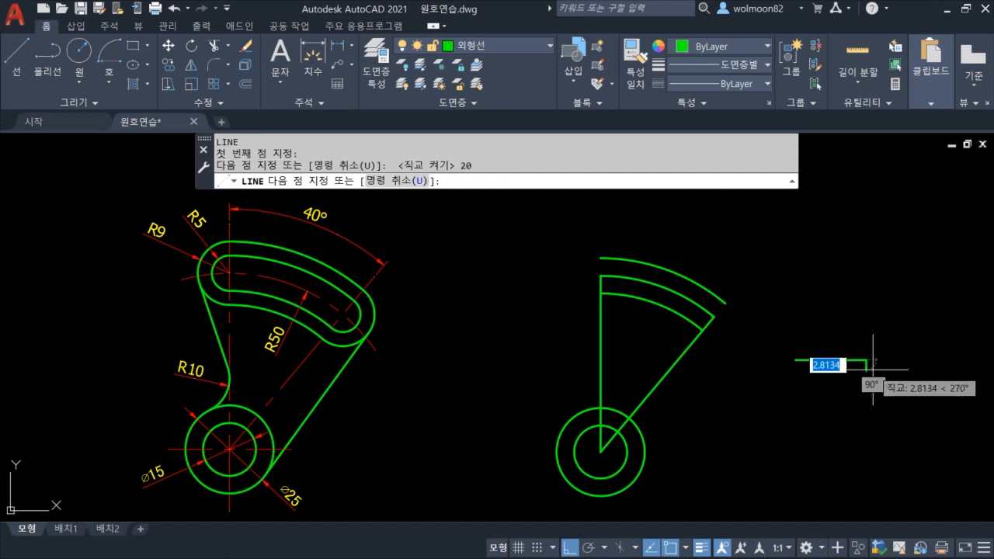
key("Escape")
Offset the separate horizontal line downward by 10.
type("o")
key("Return")
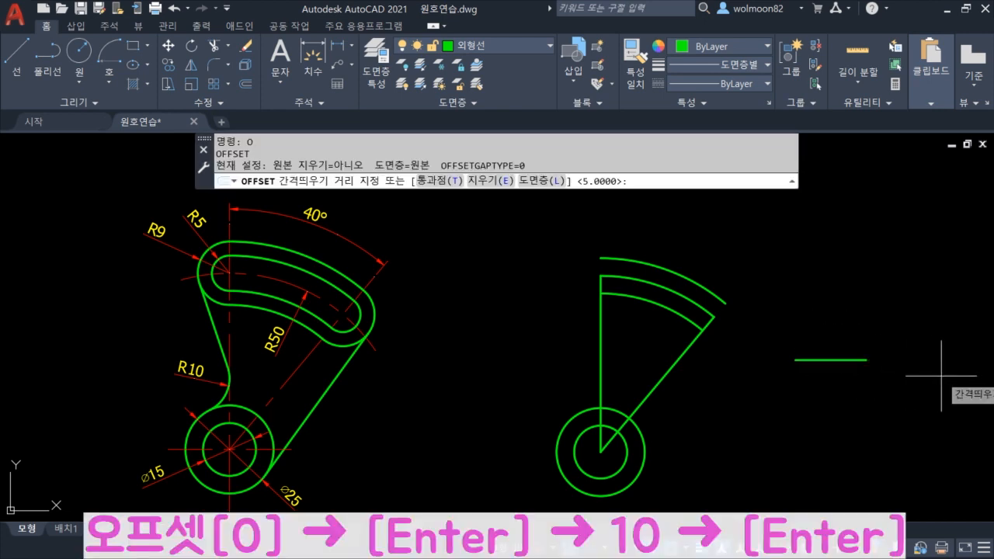
type("10")
key("Return")
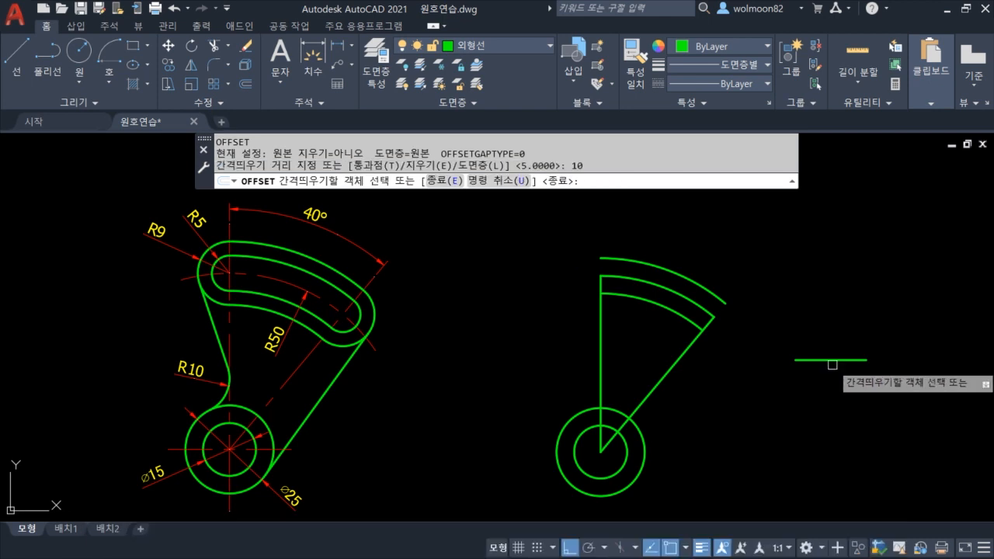
left_click(808, 359)
left_click(821, 400)
key("Escape")
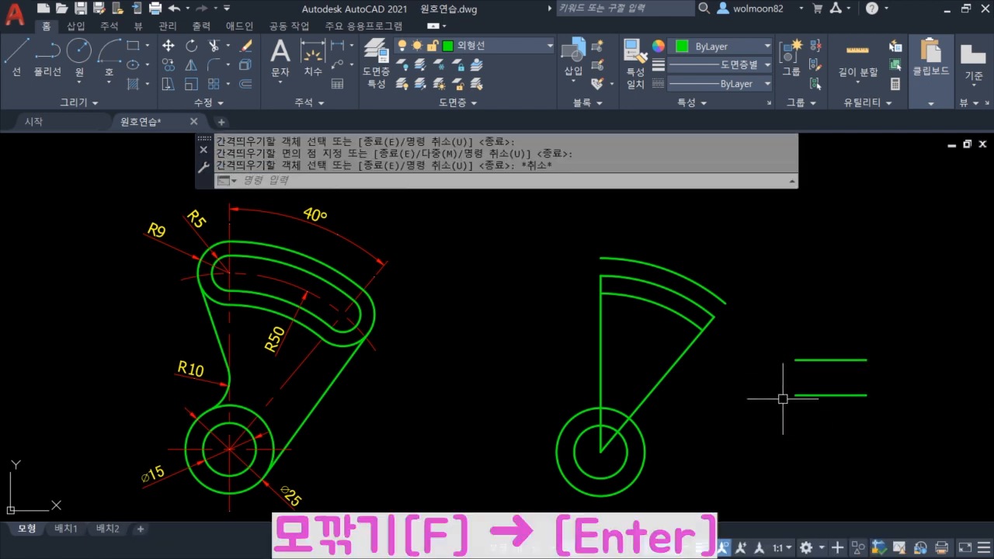
Fillet the near ends of the two separate parallel lines to join them with a semicircular arc.
type("f")
key("Return")
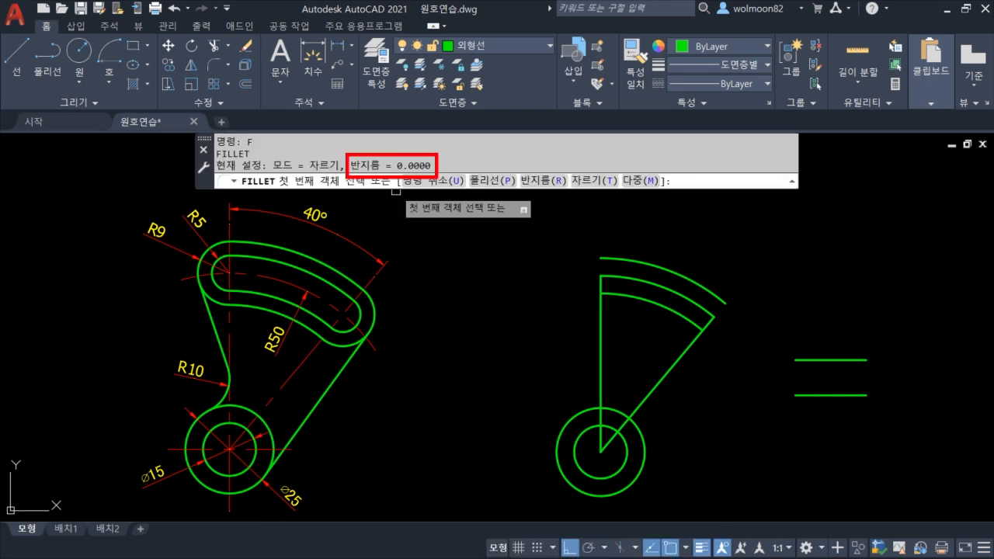
left_click(807, 360)
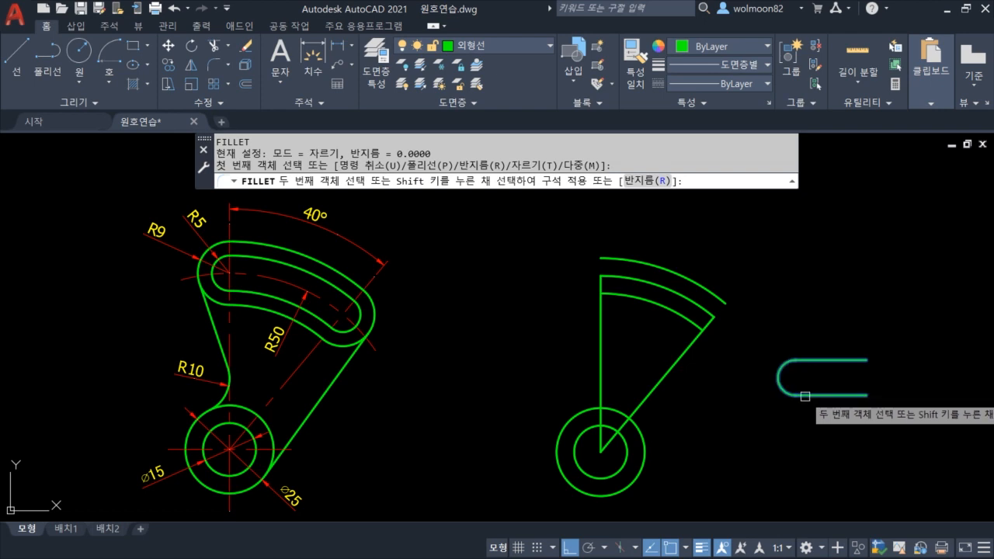
left_click(805, 396)
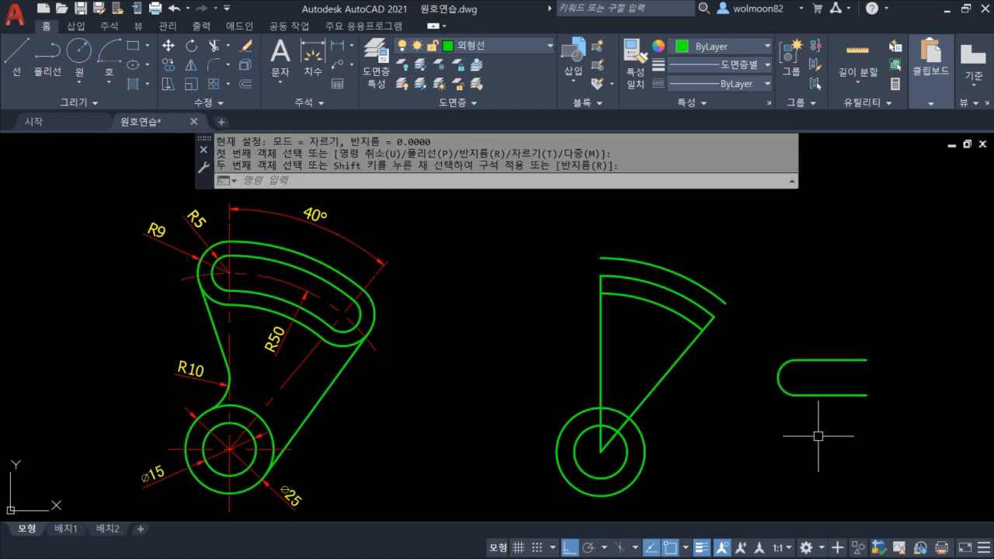
left_click(826, 395)
left_click(825, 358)
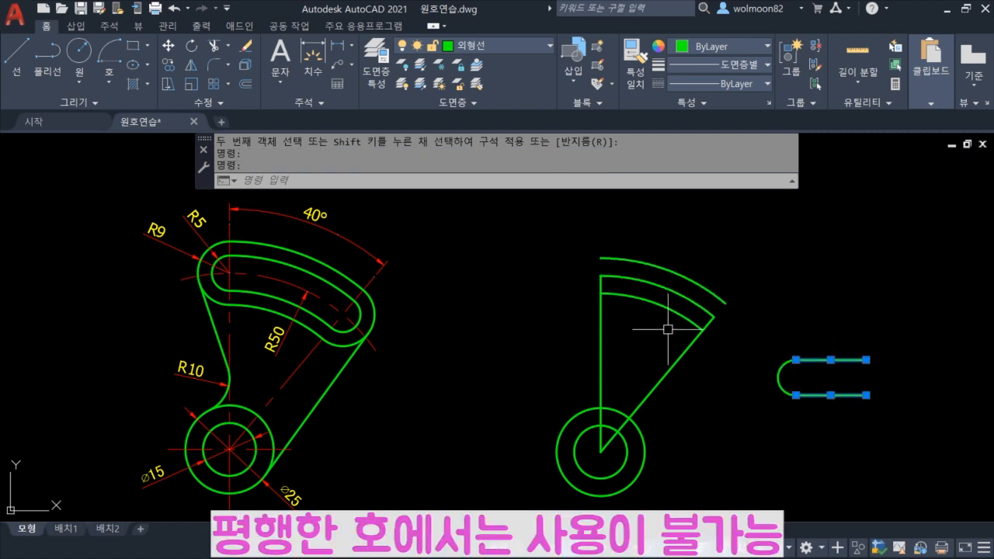
key("Escape")
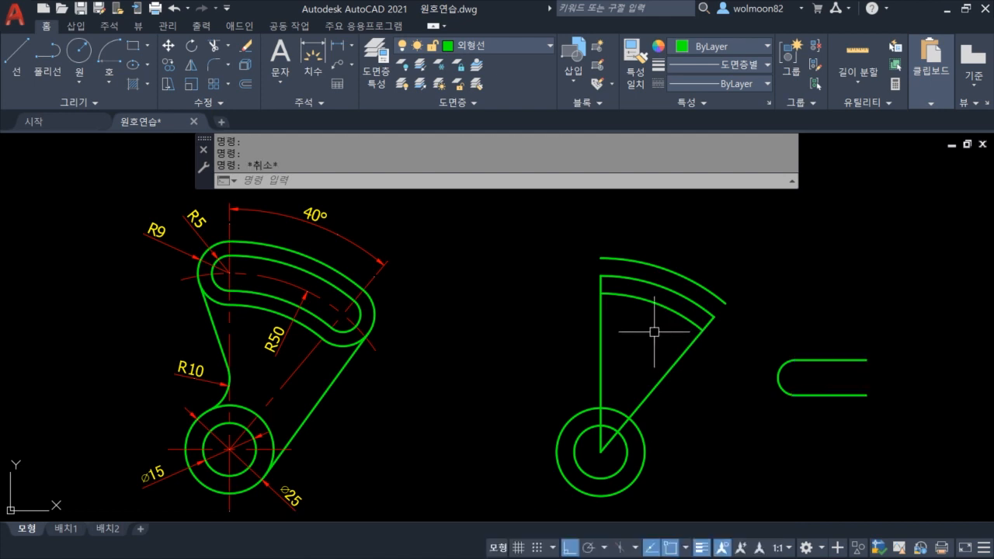
Try to fillet the outer and inner offset arcs of the new sketch with radius 0.
type("f")
key("Return")
left_click(620, 261)
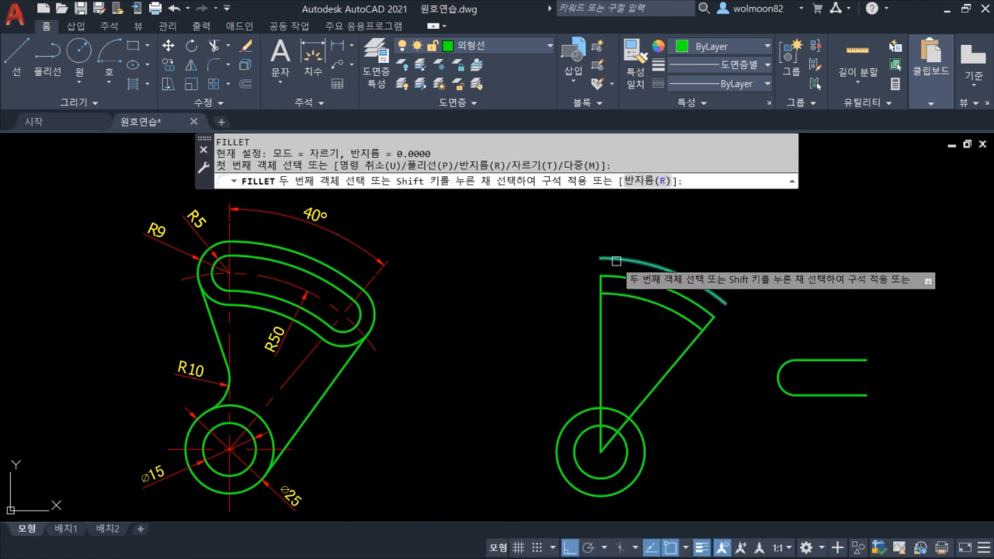
left_click(617, 299)
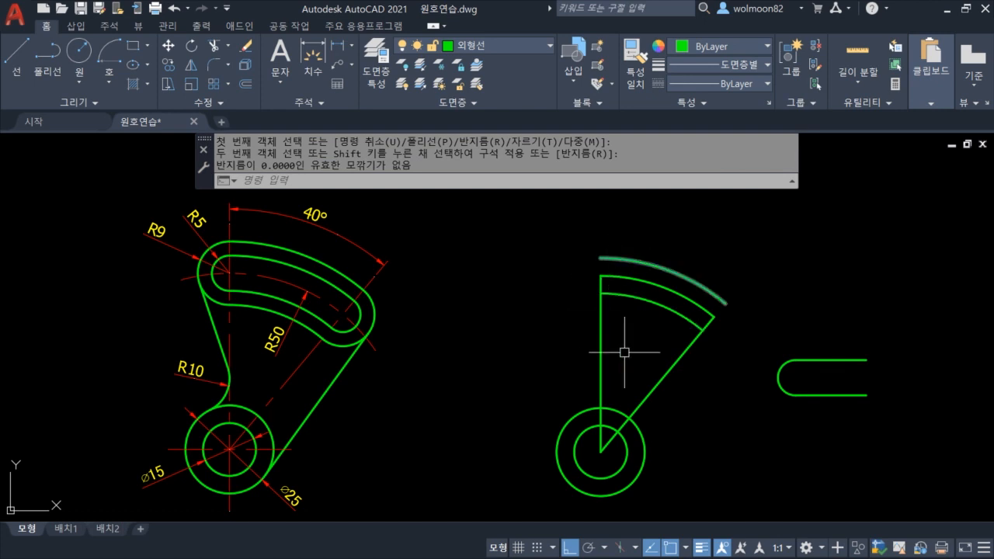
key("Escape")
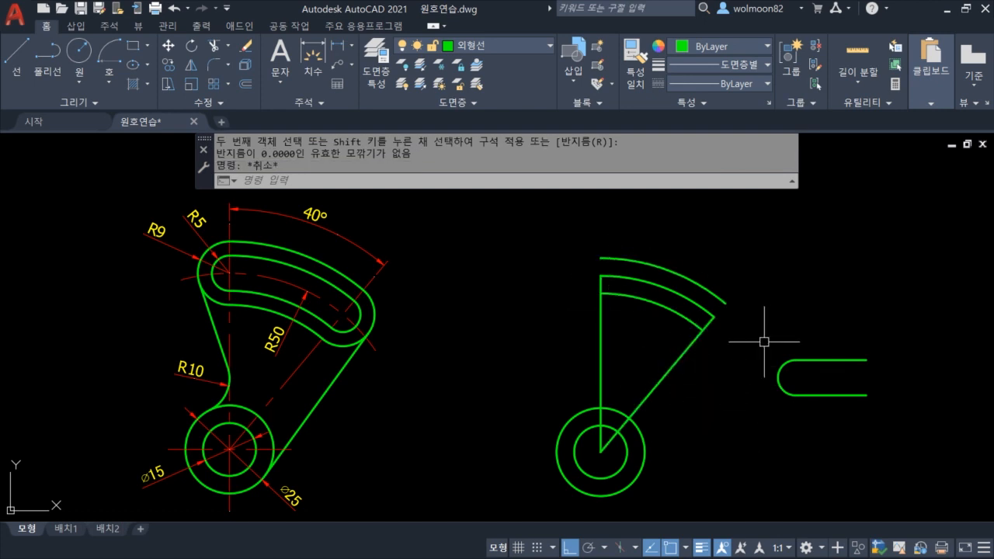
Draw another horizontal practice line in the empty space above the rounded pair of parallel lines.
type("l")
key("Return")
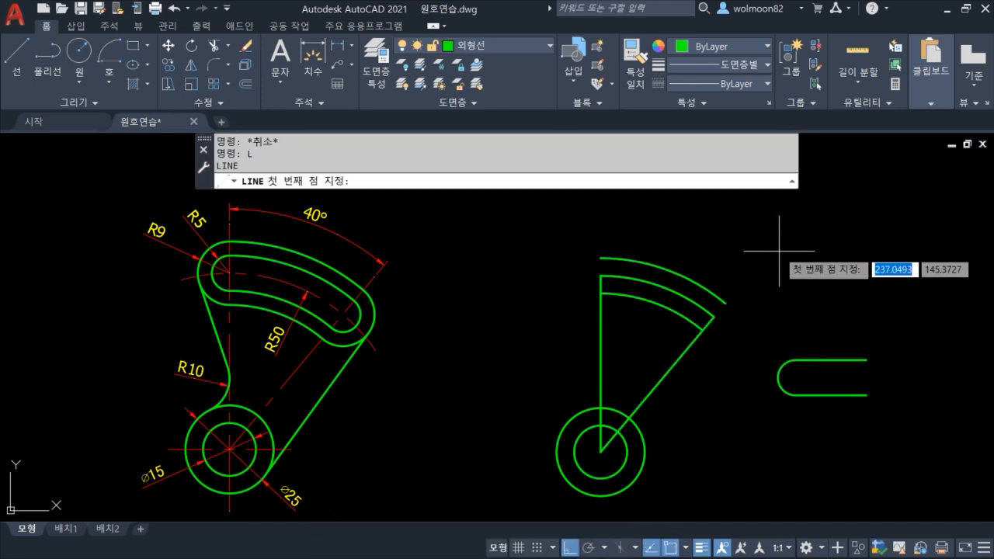
left_click(781, 256)
left_click(857, 260)
key("Escape")
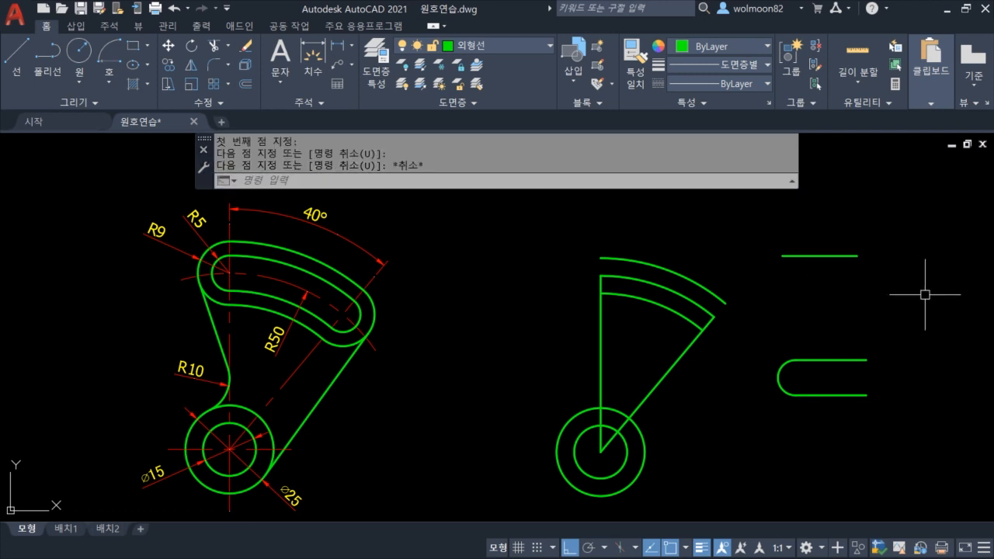
With ortho mode off, draw a slightly sloped line about 24 long just below the new horizontal practice line.
type("l")
key("Return")
left_click(782, 287)
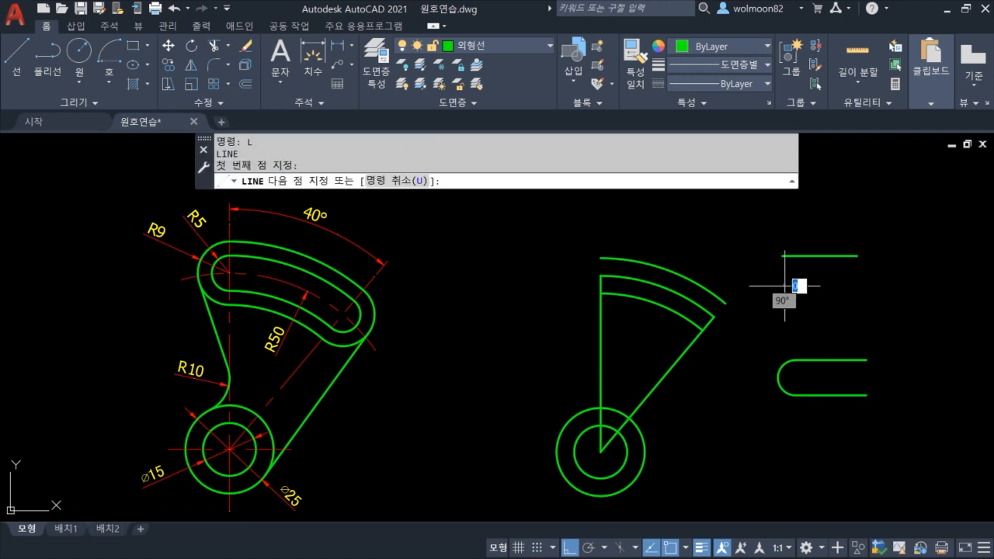
key("F9")
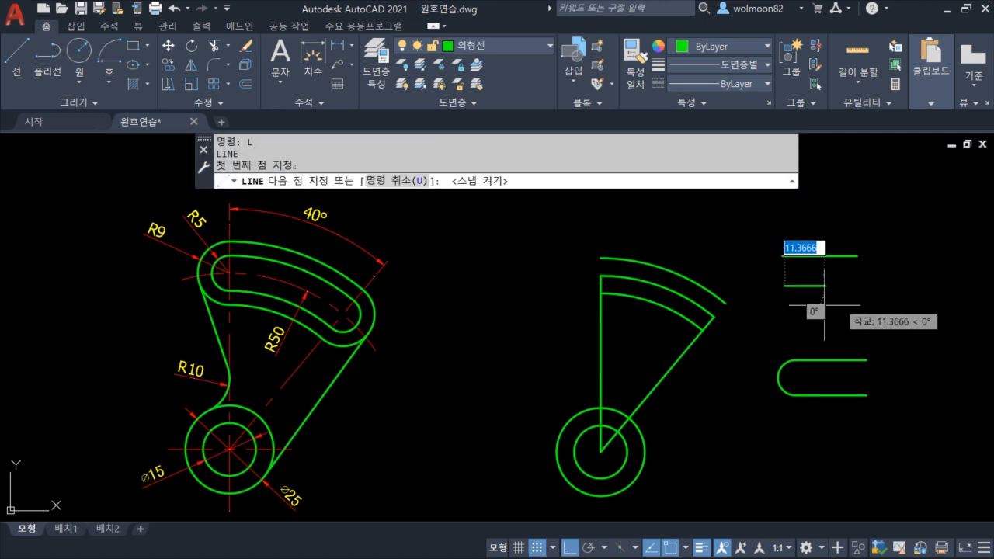
key("F9")
key("F8")
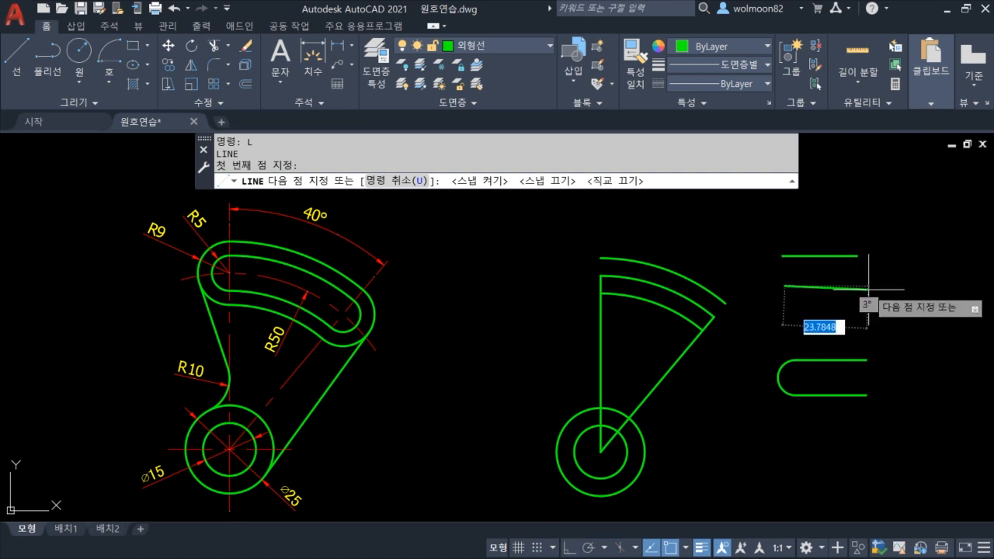
left_click(868, 289)
key("Escape")
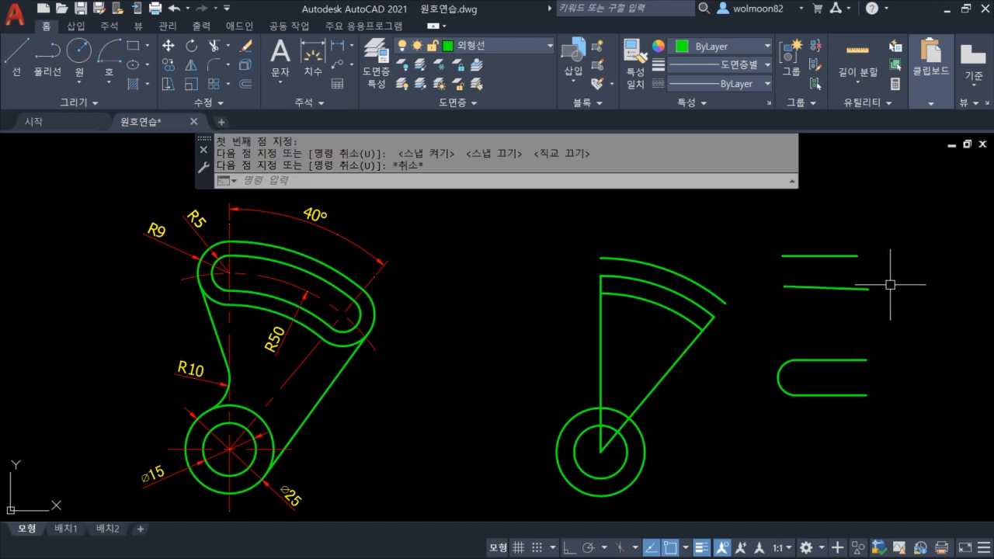
Try to fillet the horizontal practice line with the sloped line below it, and cancel the command.
type("f")
key("Return")
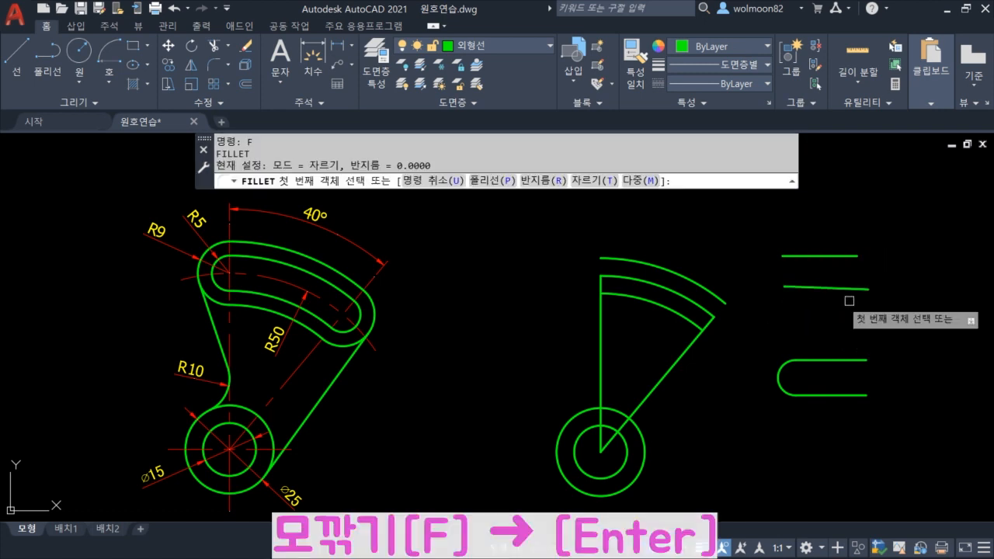
left_click(804, 256)
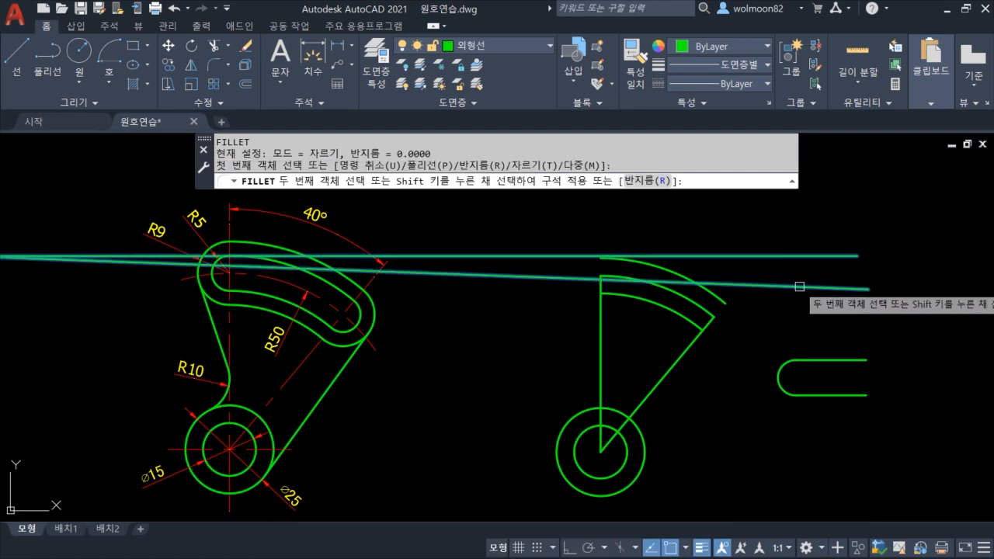
key("Escape")
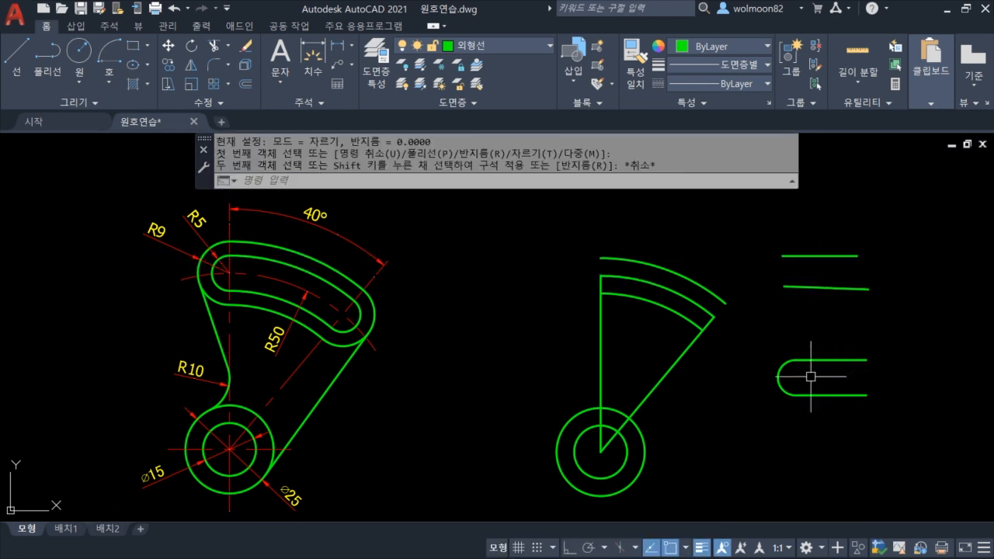
Erase all practice lines and their fillet arc from the space beside the new sketch.
left_click(775, 355)
left_click(809, 408)
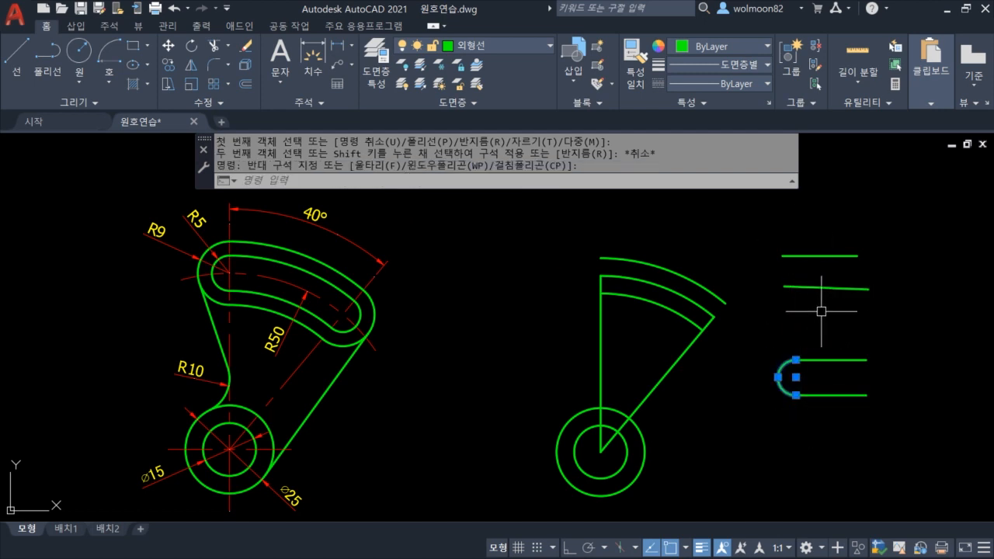
key("Escape")
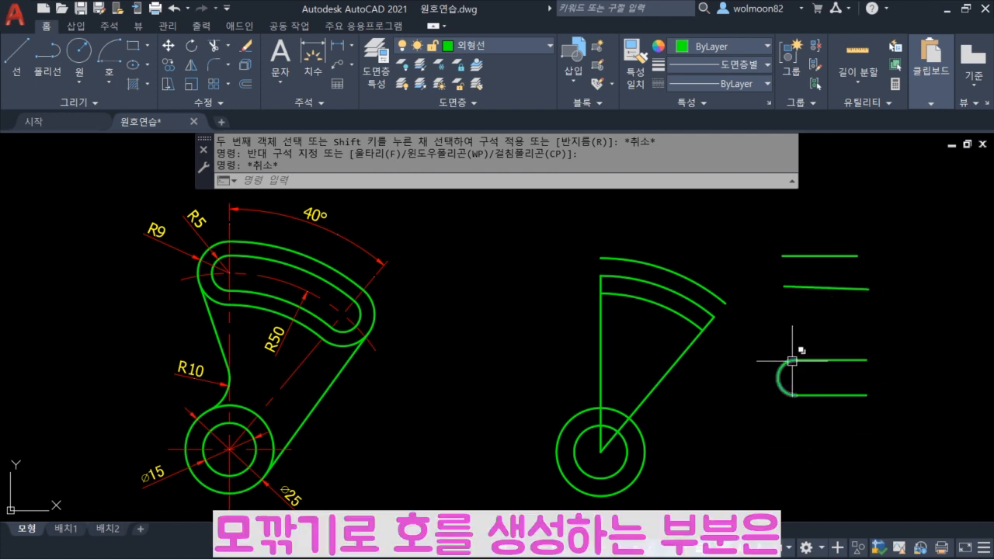
left_click(831, 360)
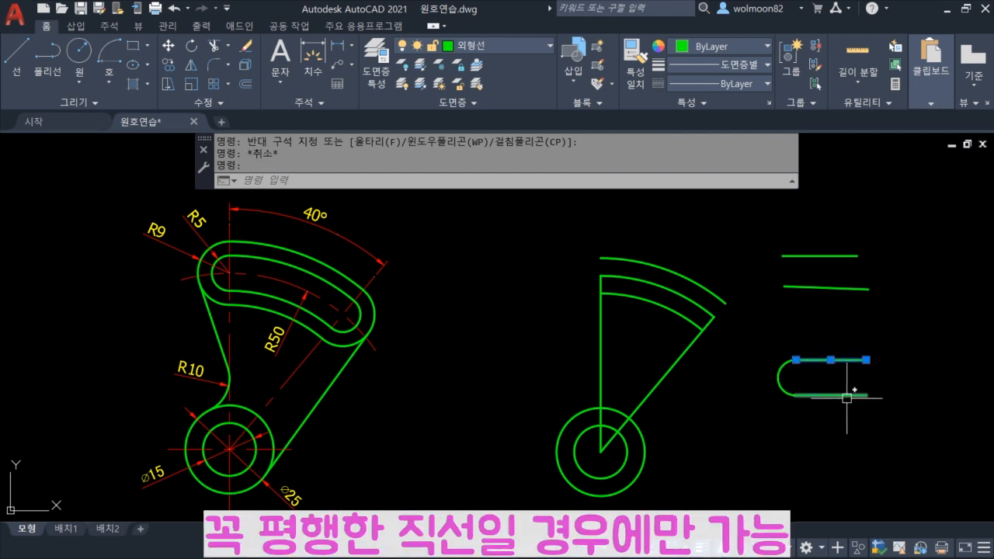
left_click(854, 397)
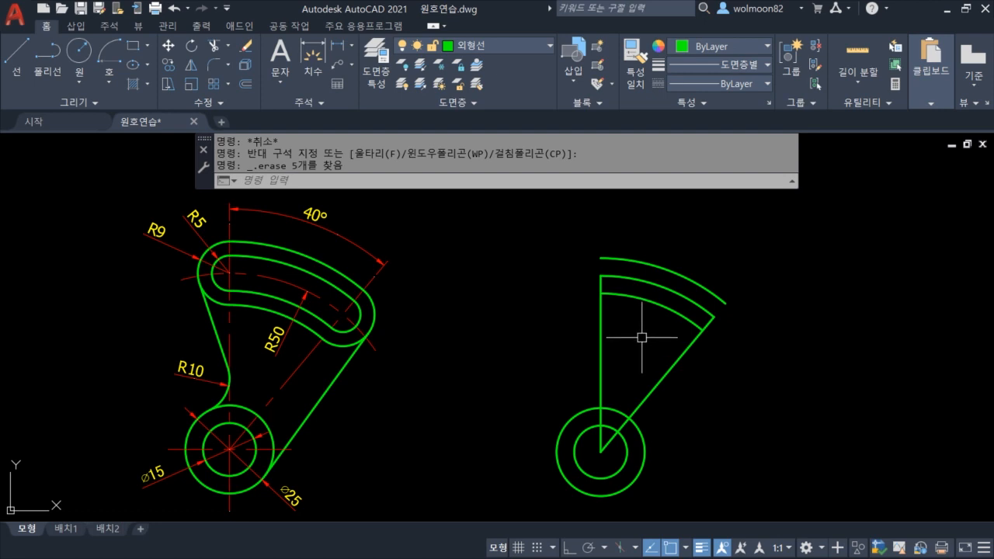
Draw a centre-start-end arc about the vertical line's upper end, from the outer offset arc's end to the inner one's.
left_click(109, 92)
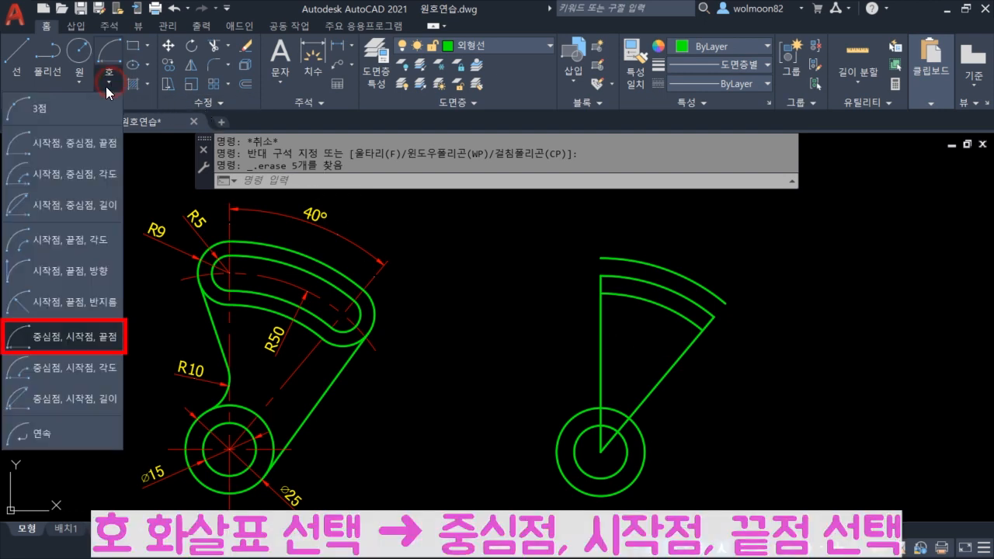
left_click(89, 336)
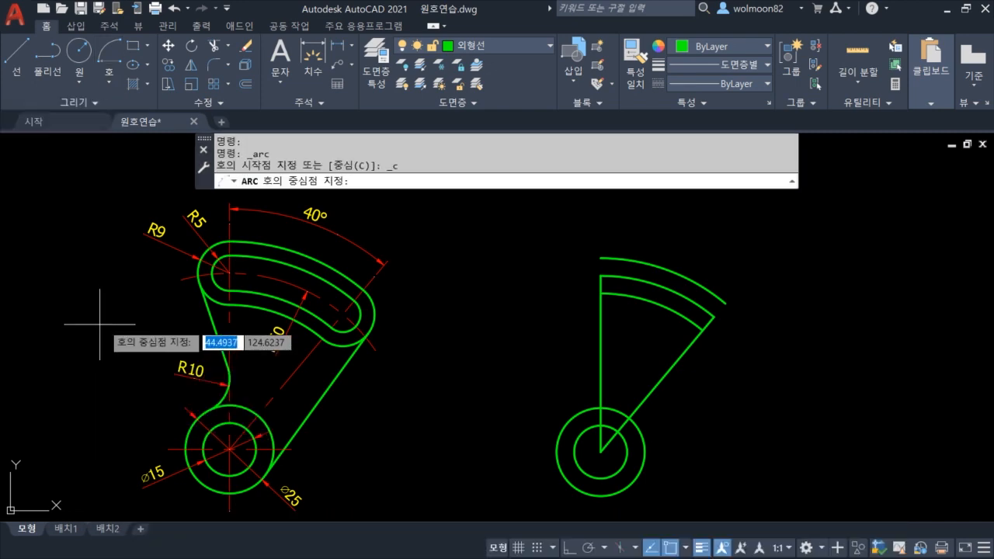
left_click(600, 276)
left_click(600, 257)
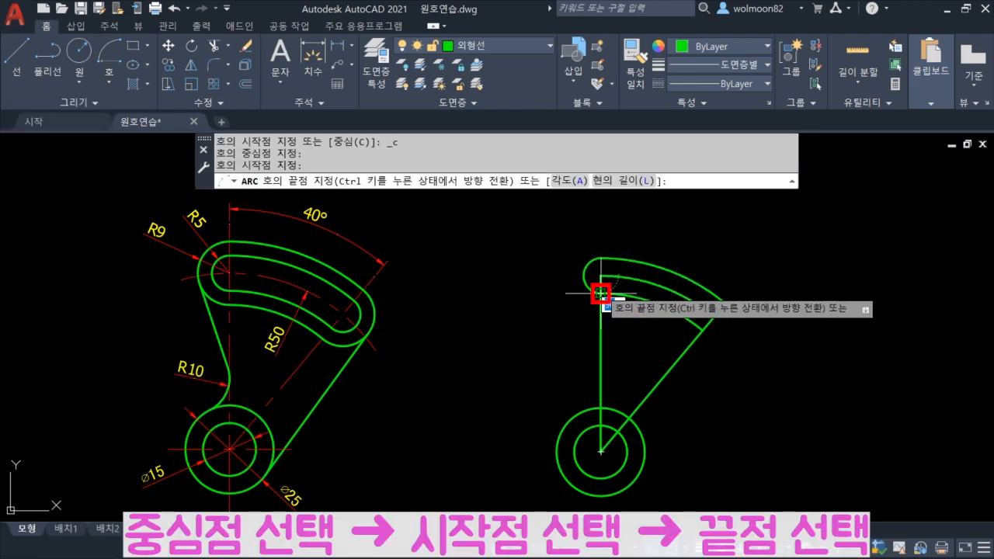
left_click(600, 286)
Draw a centre-start-end arc about the inclined line's upper end, from the inner offset arc's end to the outer one's.
left_click(118, 53)
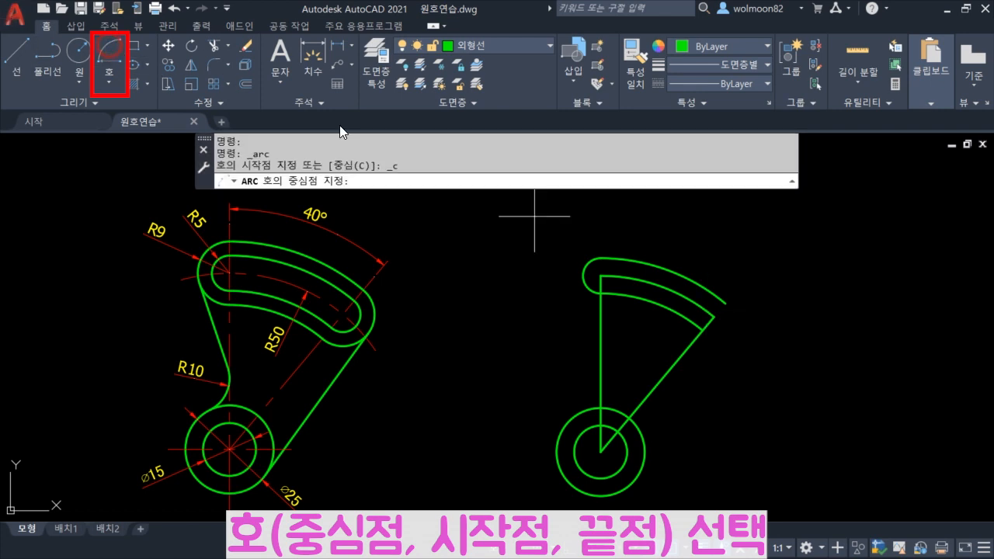
left_click(703, 332)
left_click(713, 316)
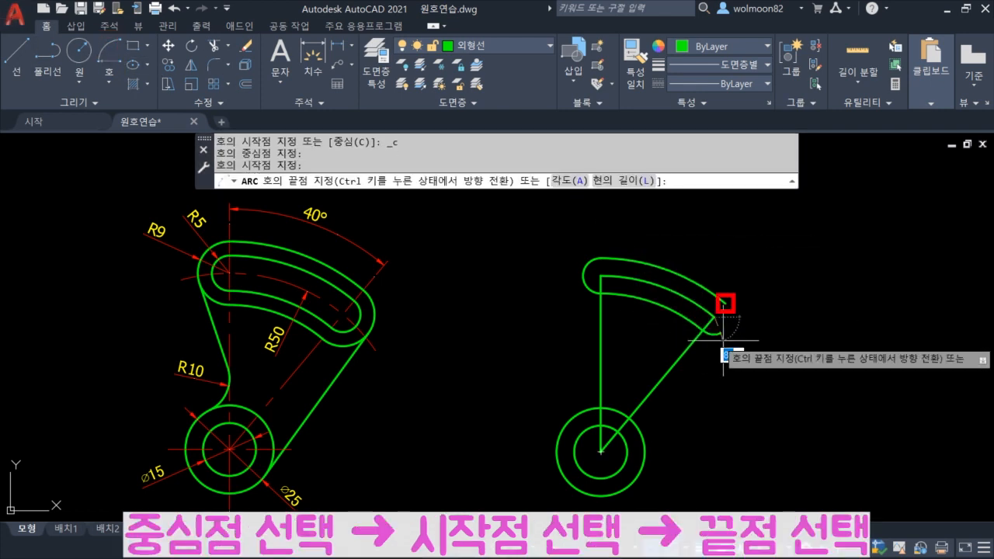
left_click(727, 304)
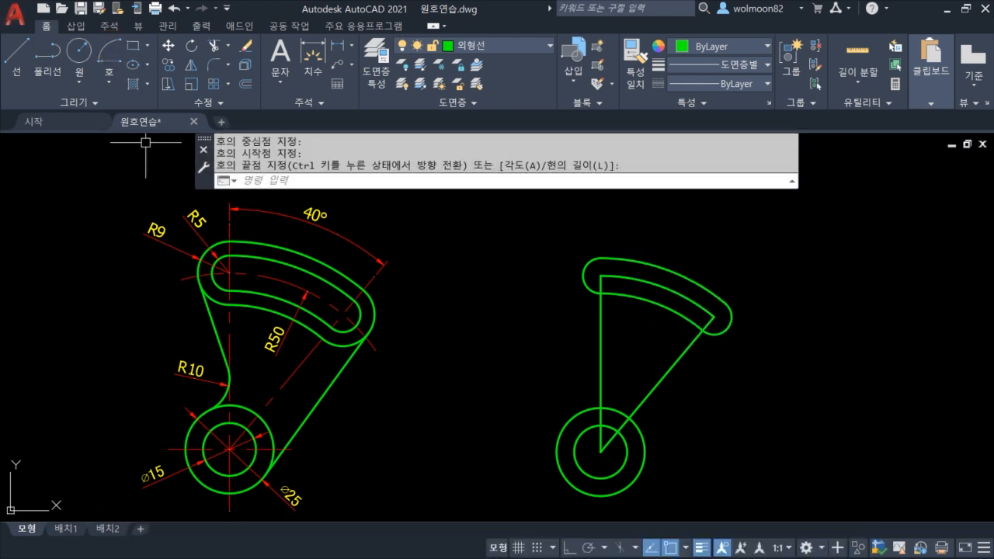
Delete the end arc that caps the slot at the vertical line's upper end.
left_click(110, 81)
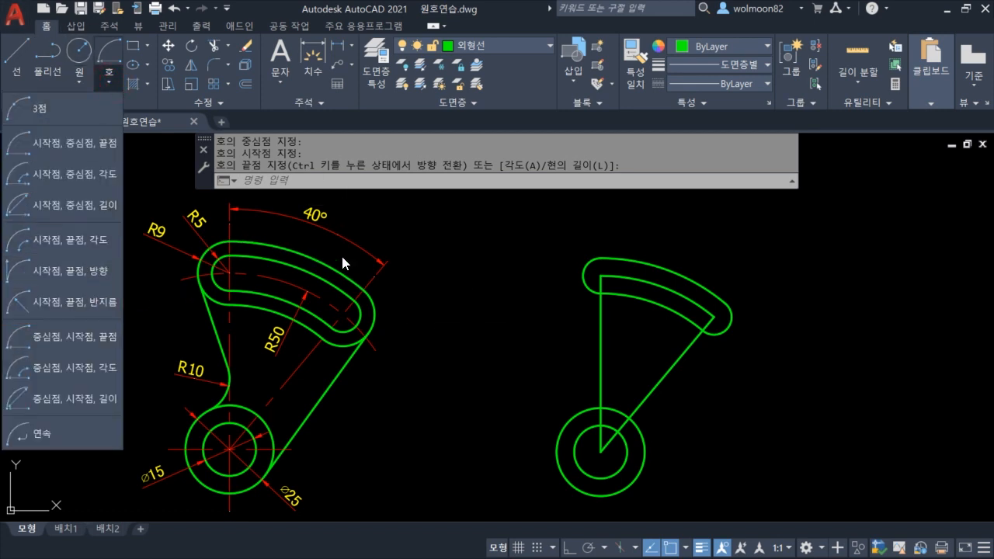
left_click(578, 276)
left_click(560, 298)
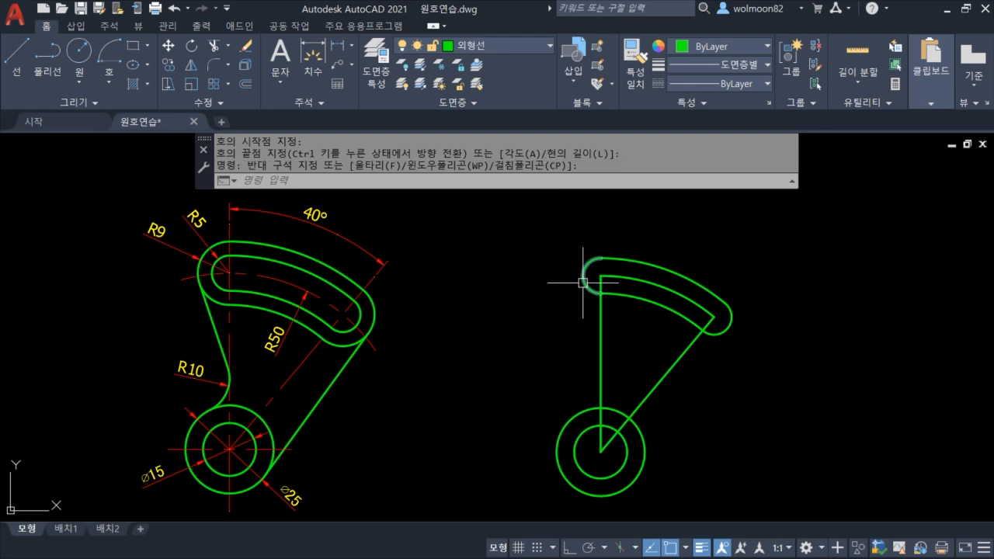
left_click(582, 283)
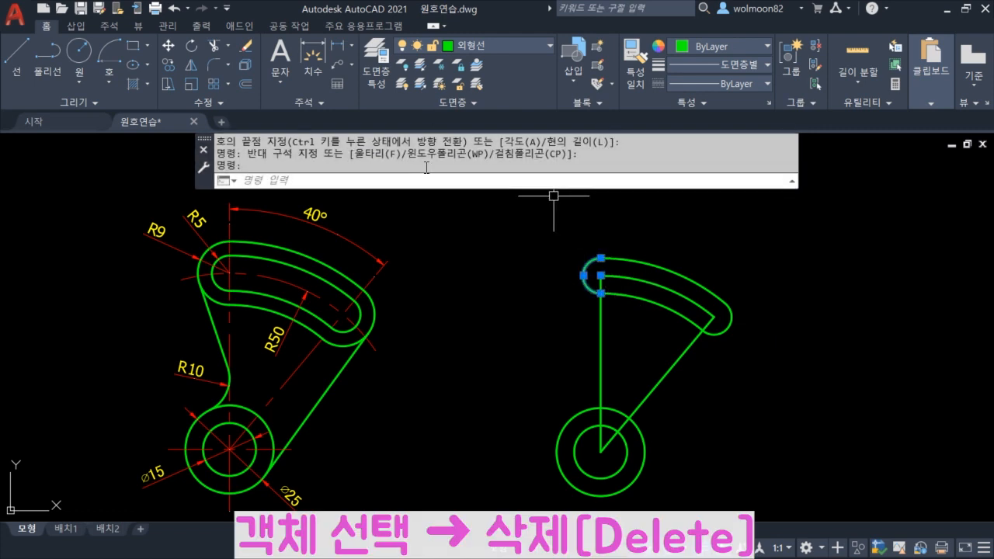
key("Delete")
Draw a start-end-radius arc of radius 5 from the outer to the inner offset arc's end at the vertical line.
left_click(116, 77)
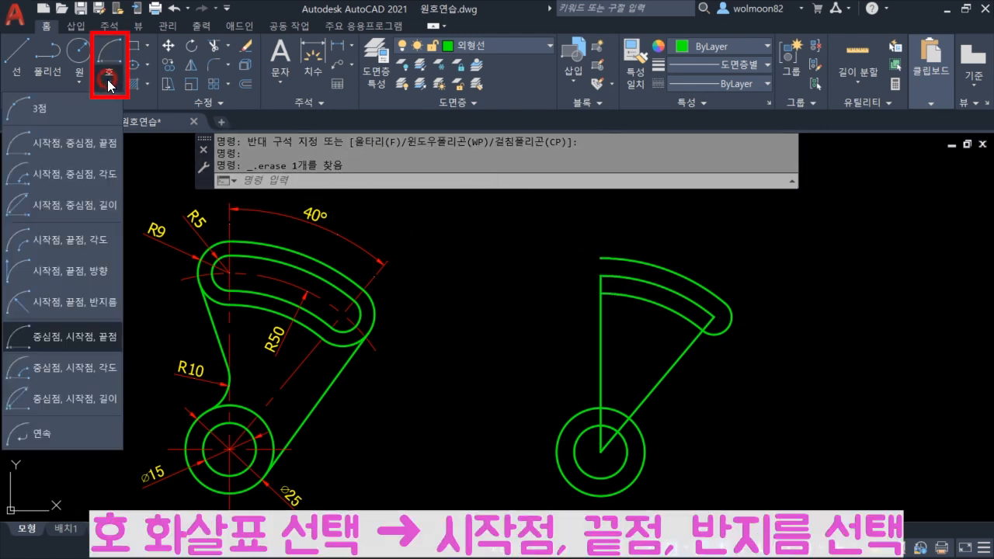
left_click(104, 305)
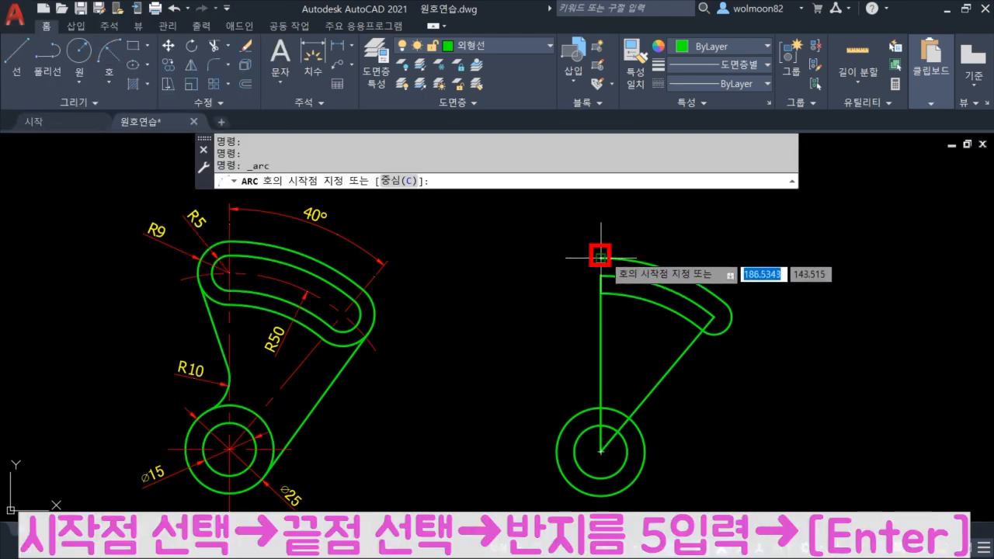
left_click(601, 255)
left_click(601, 294)
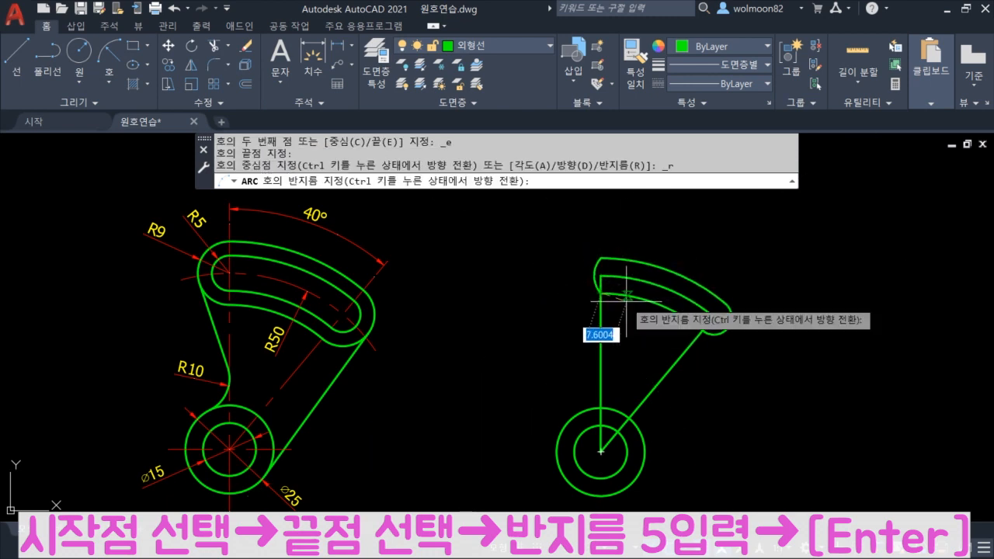
type("5")
key("Return")
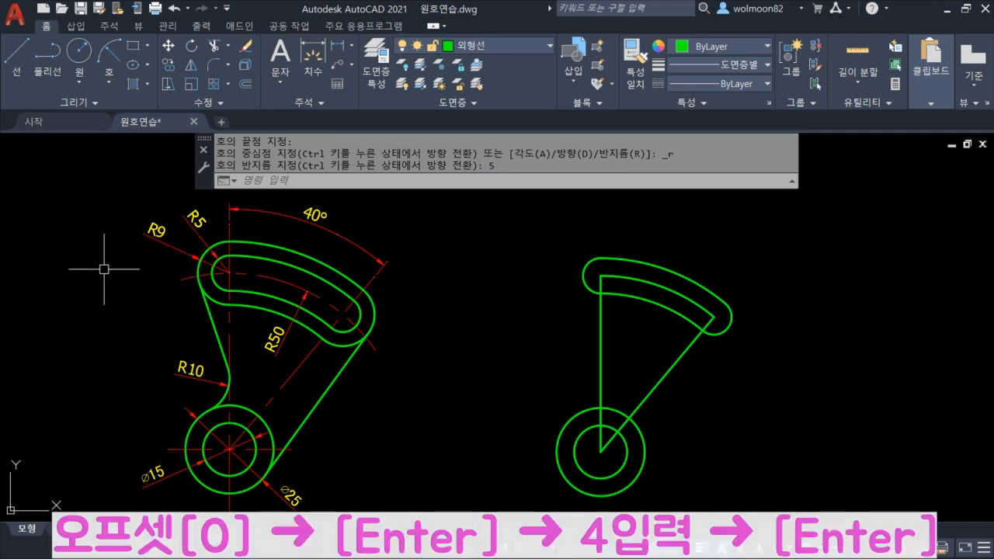
Offset the slot's upper long arc outward by a distance of 4.
key("Escape")
type("O")
key("Return")
type("4")
key("Return")
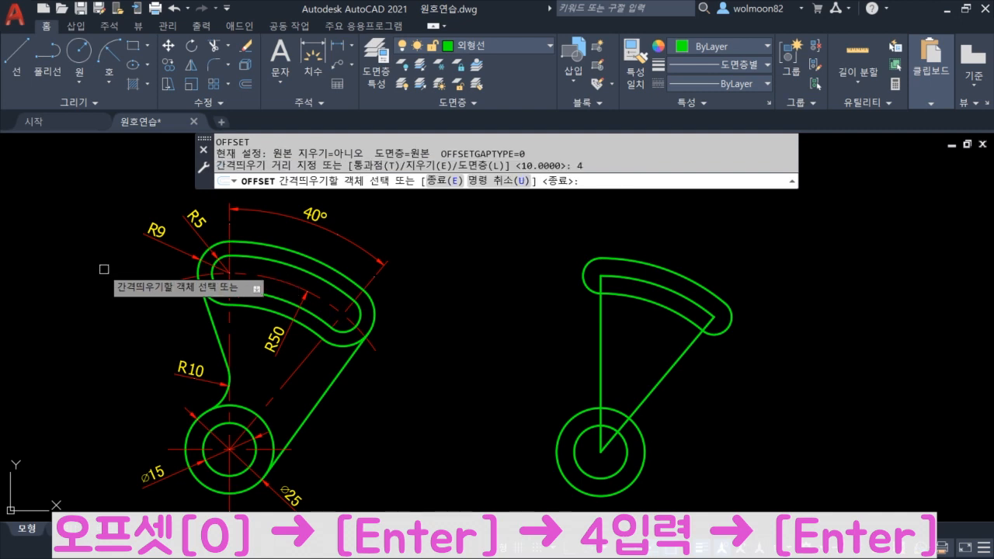
left_click(680, 273)
left_click(689, 250)
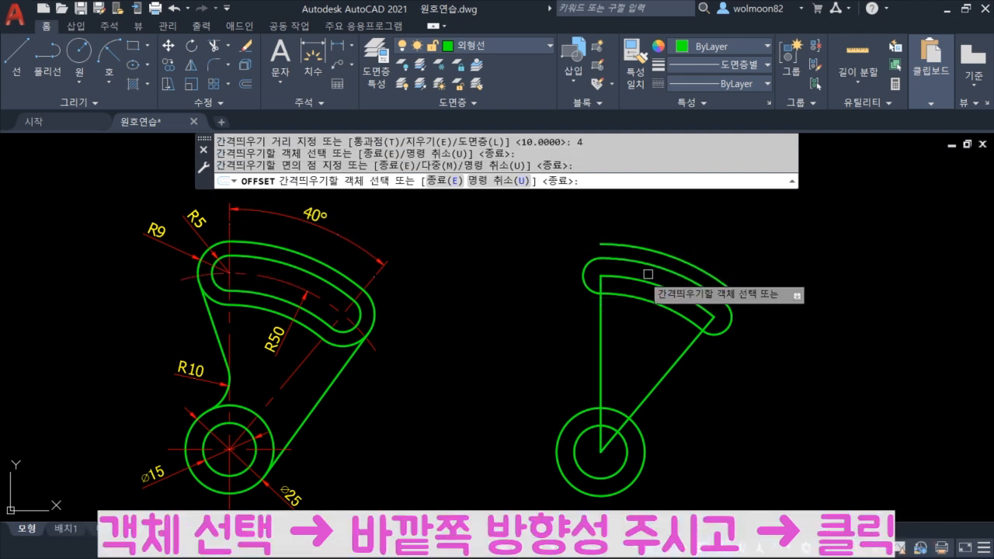
Offset the slot's two end arcs and its lower long arc outward by 4 to complete the outer contour.
left_click(588, 287)
left_click(579, 290)
left_click(666, 311)
left_click(632, 348)
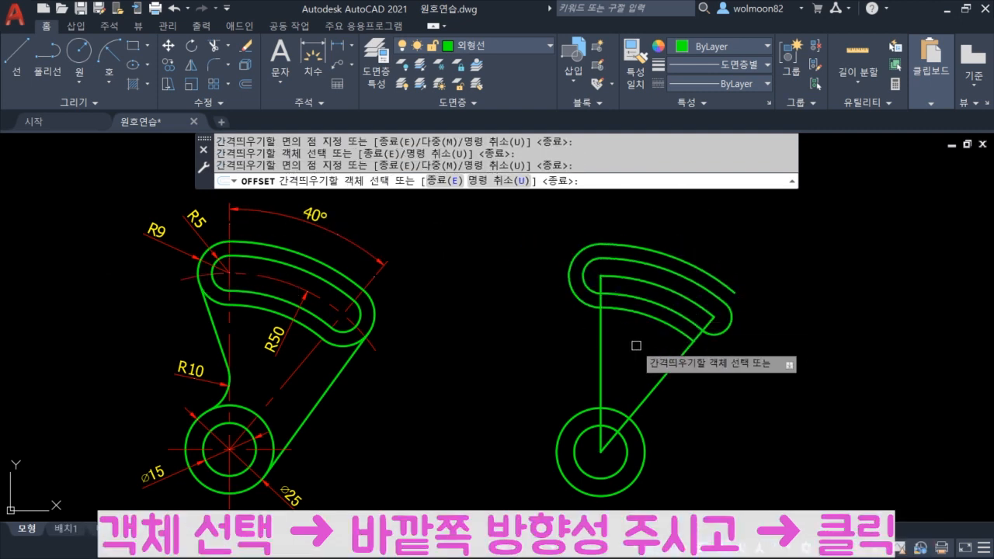
left_click(722, 313)
left_click(803, 360)
key("Escape")
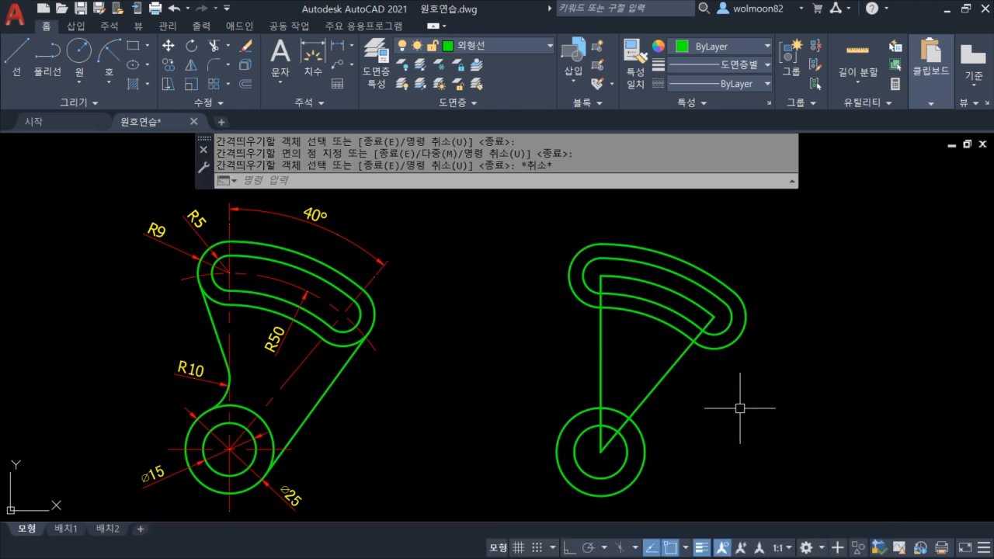
Draw a straight line from the larger hub circle to the outer end arc at the inclined line, without tangent snaps.
left_click(314, 406)
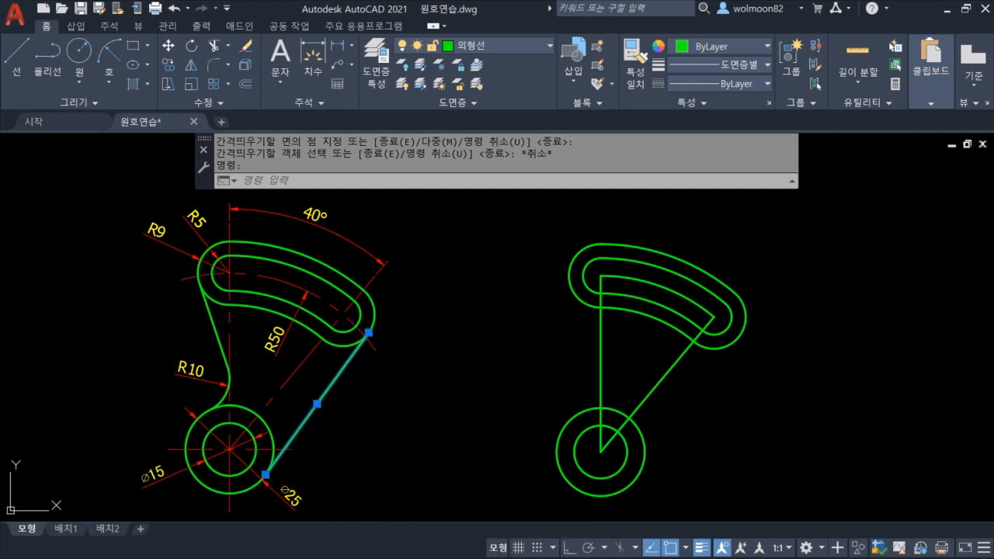
key("Escape")
type("L")
key("Return")
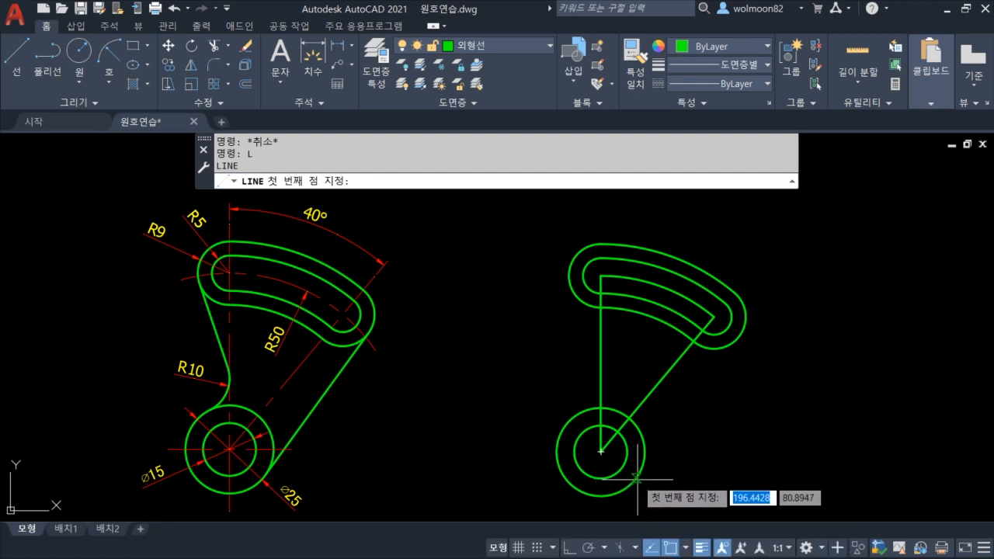
left_click(600, 452)
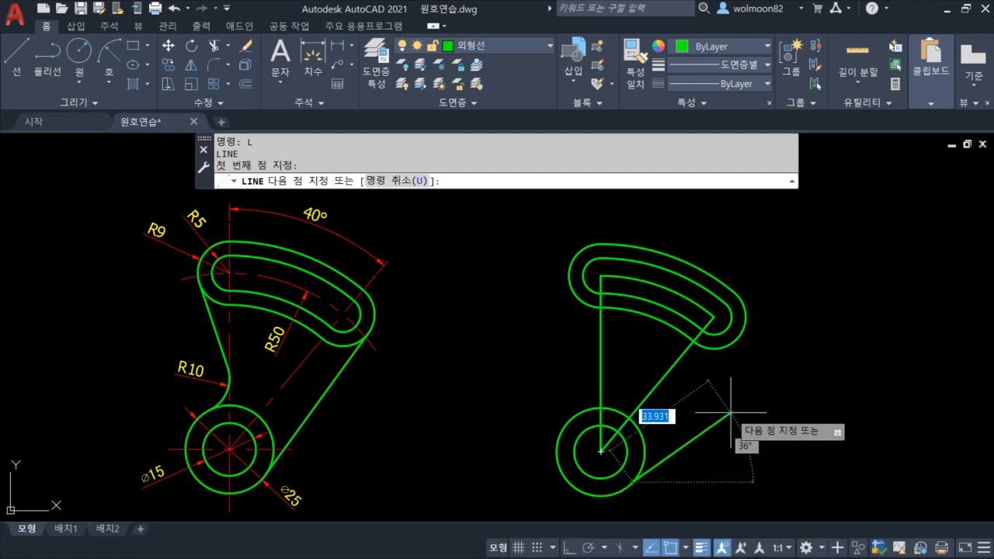
left_click(732, 315)
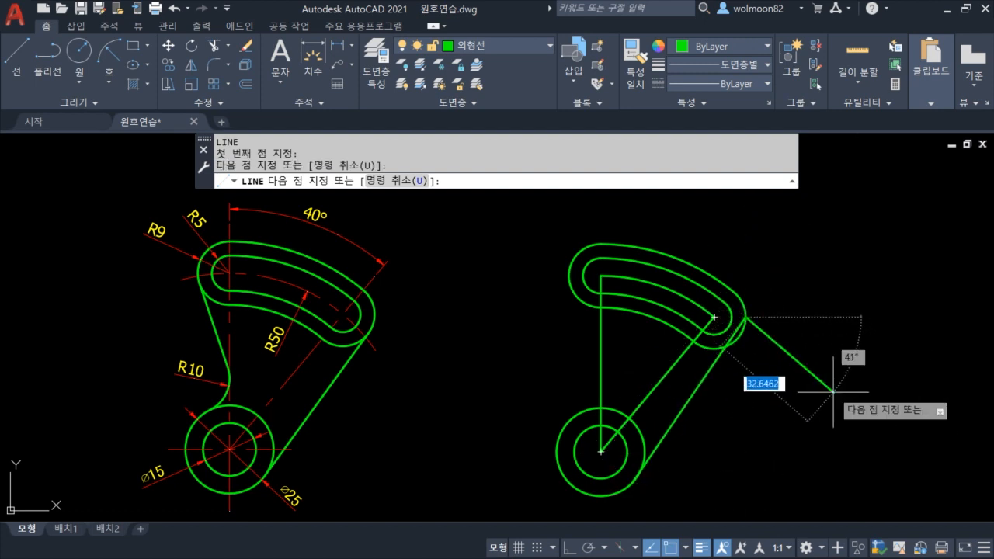
key("Escape")
Compare with the reference drawing's side line and delete the non-tangent line between the hub circle and the outer end arc.
left_click(373, 367)
left_click(333, 421)
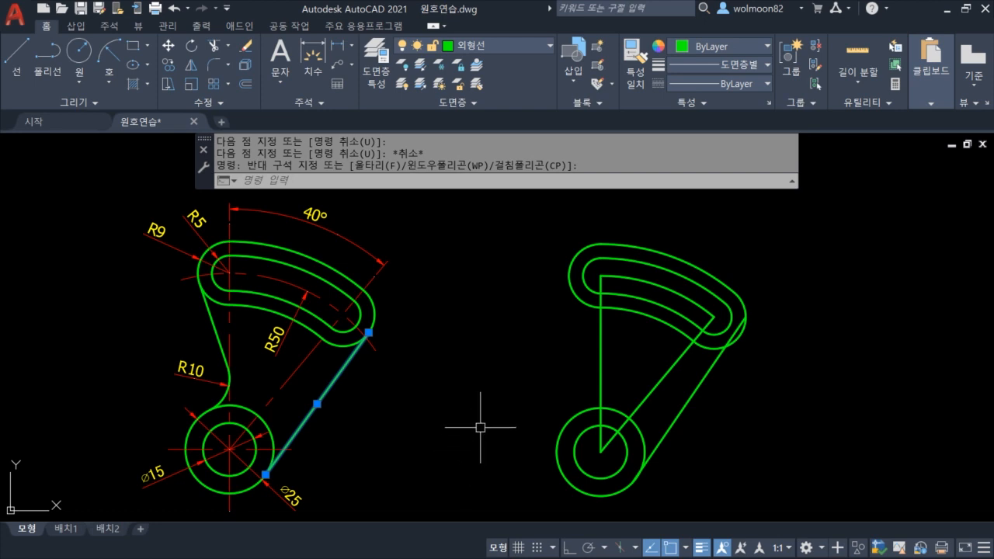
key("Escape")
left_click(697, 394)
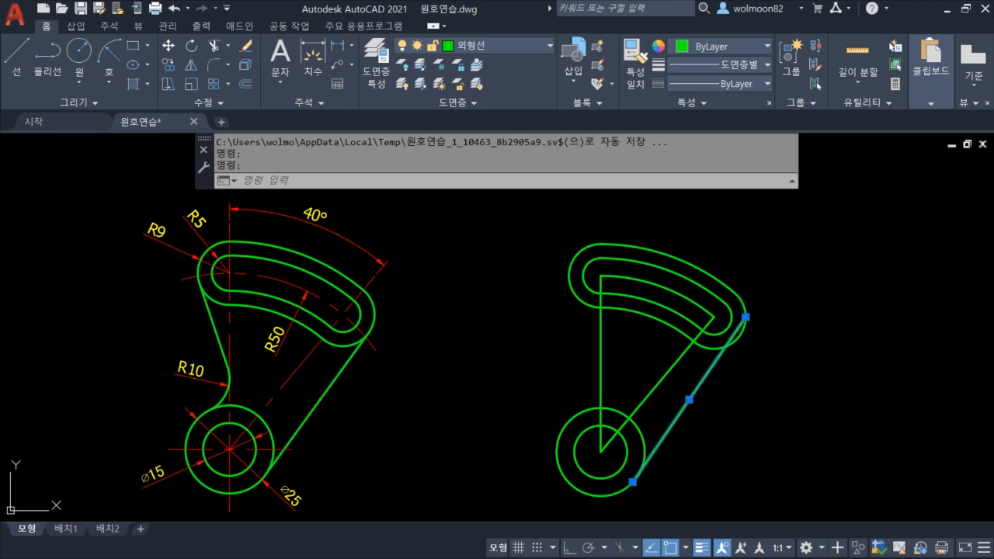
key("Delete")
Draw a line tangent to both the larger hub circle and the outer end arc at the inclined line.
type("L")
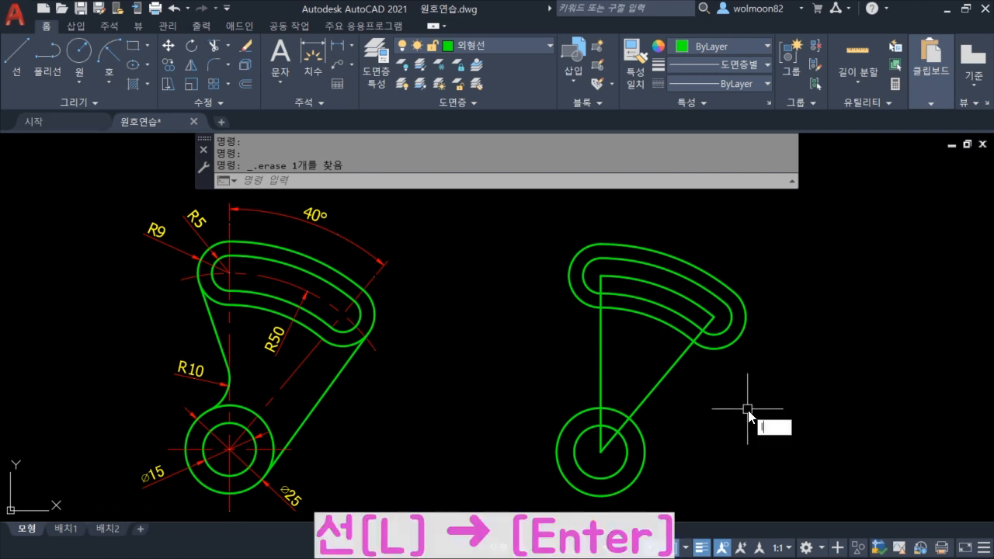
key("Return")
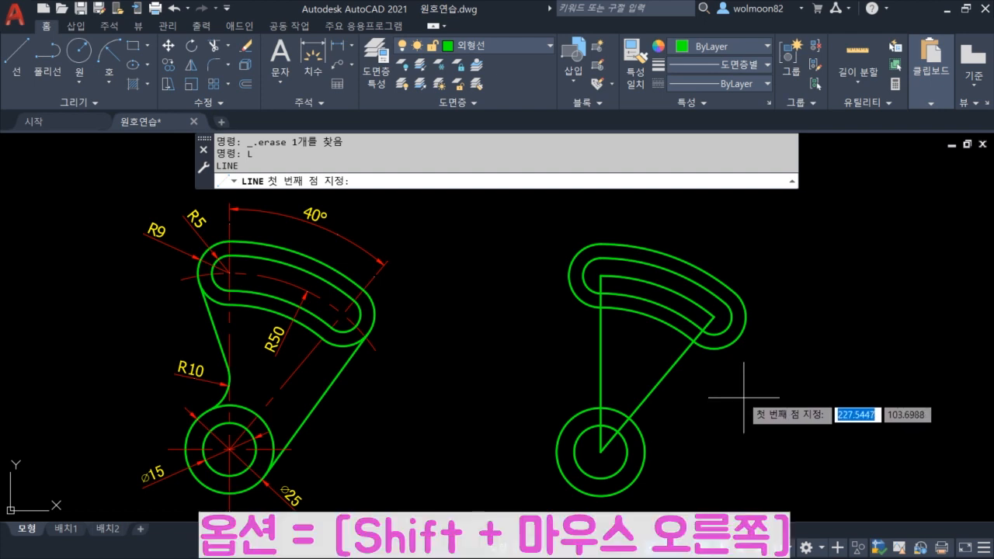
right_click(747, 225, "shift")
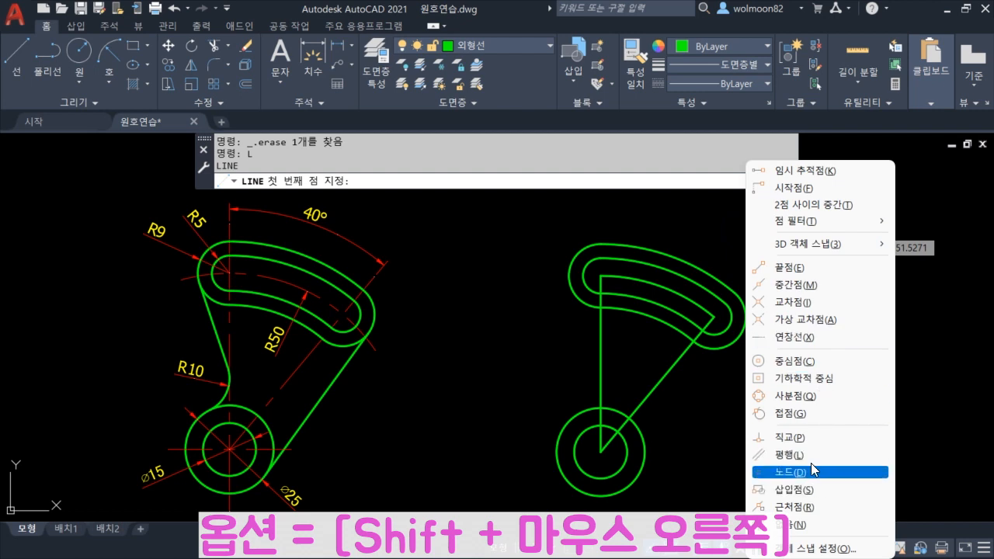
left_click(846, 417)
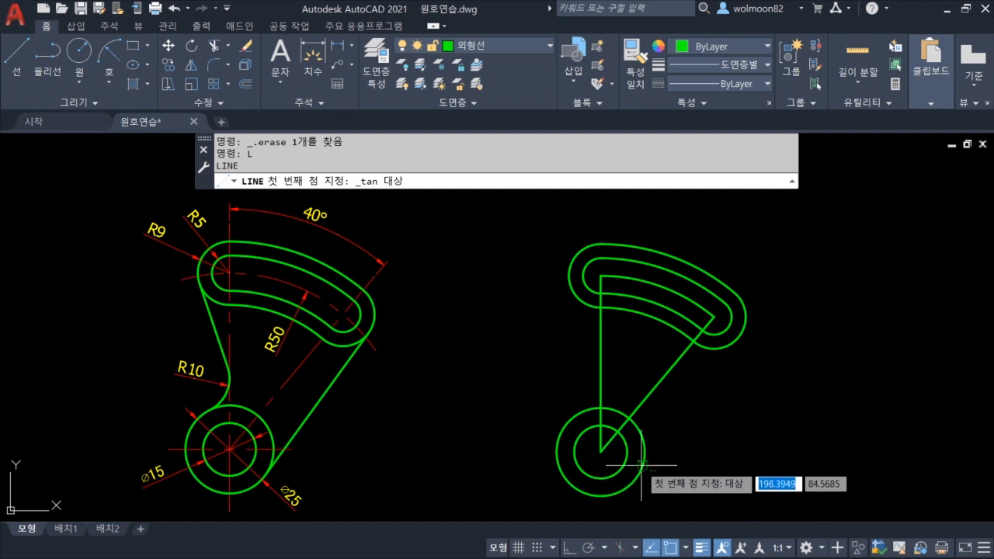
left_click(638, 473)
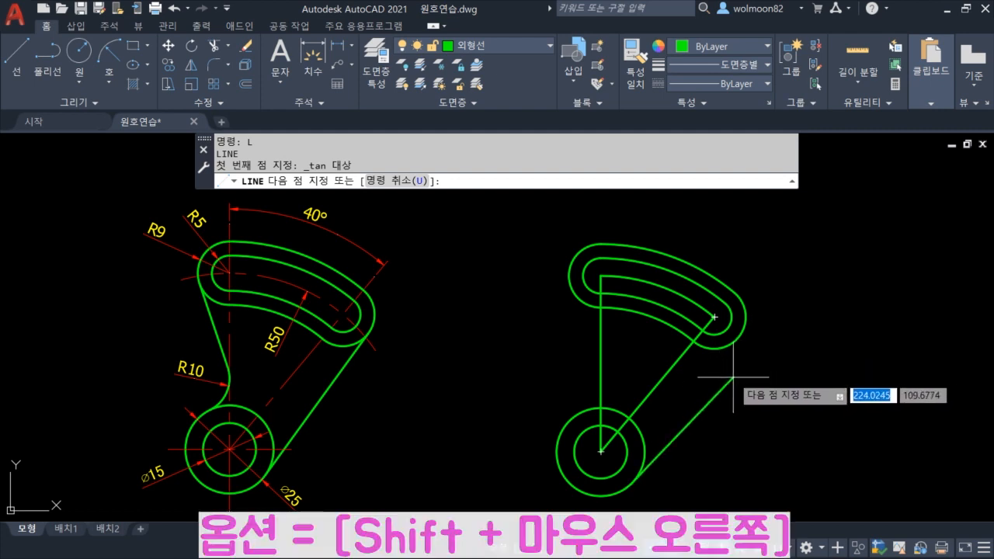
right_click(747, 373, "shift")
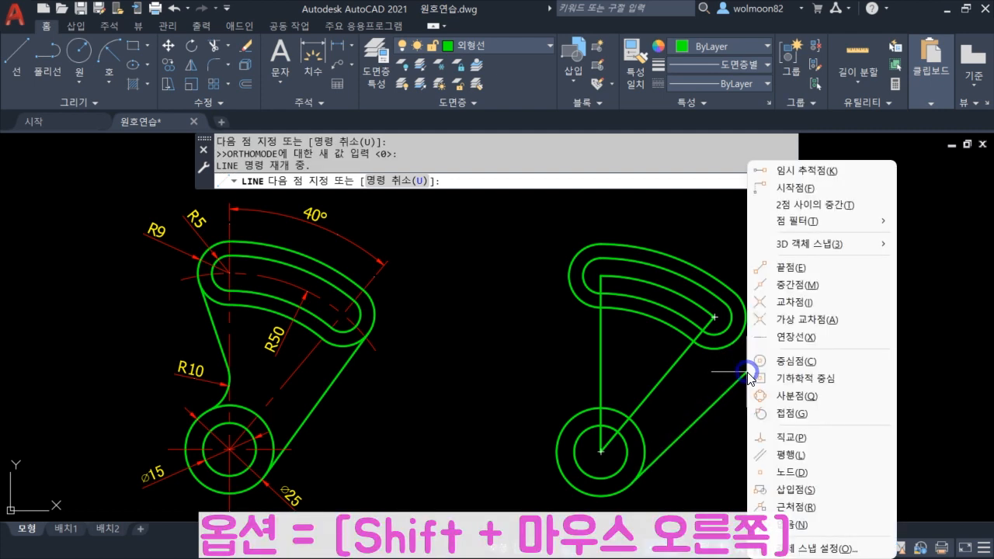
left_click(830, 420)
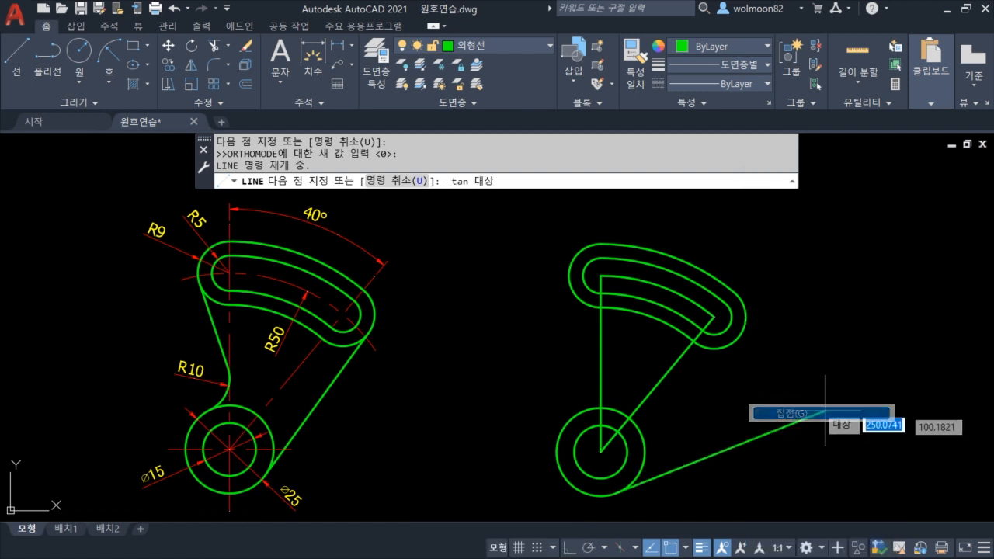
left_click(733, 344)
key("Escape")
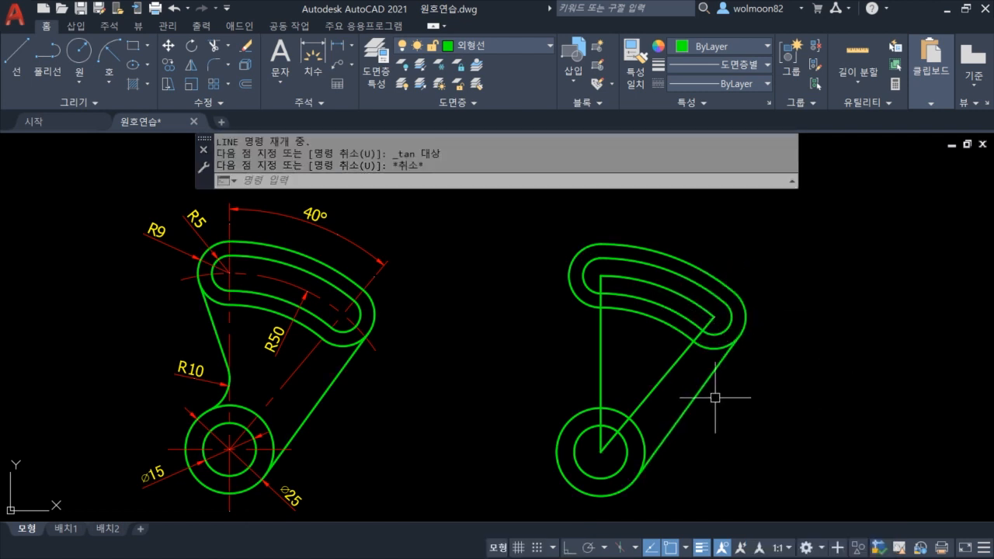
left_click(702, 393)
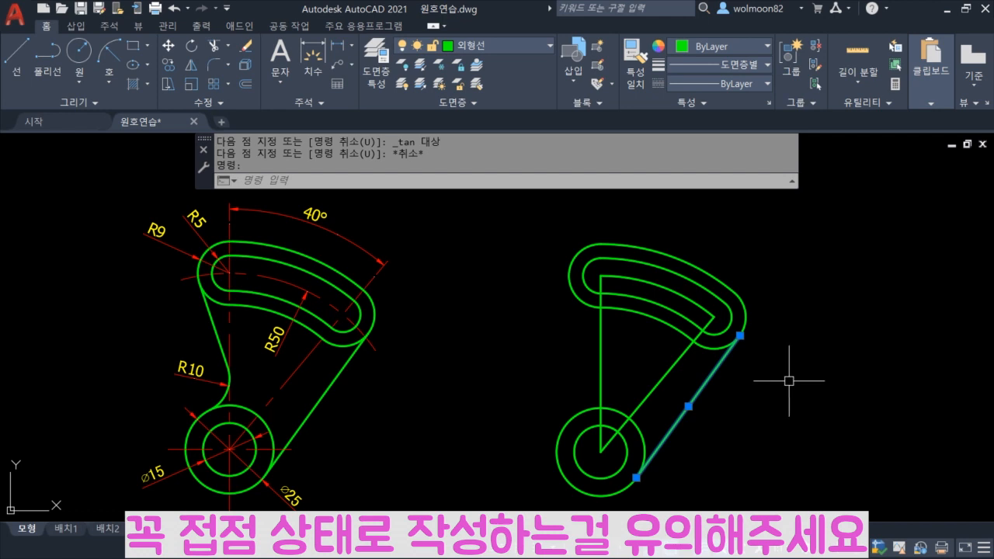
key("Escape")
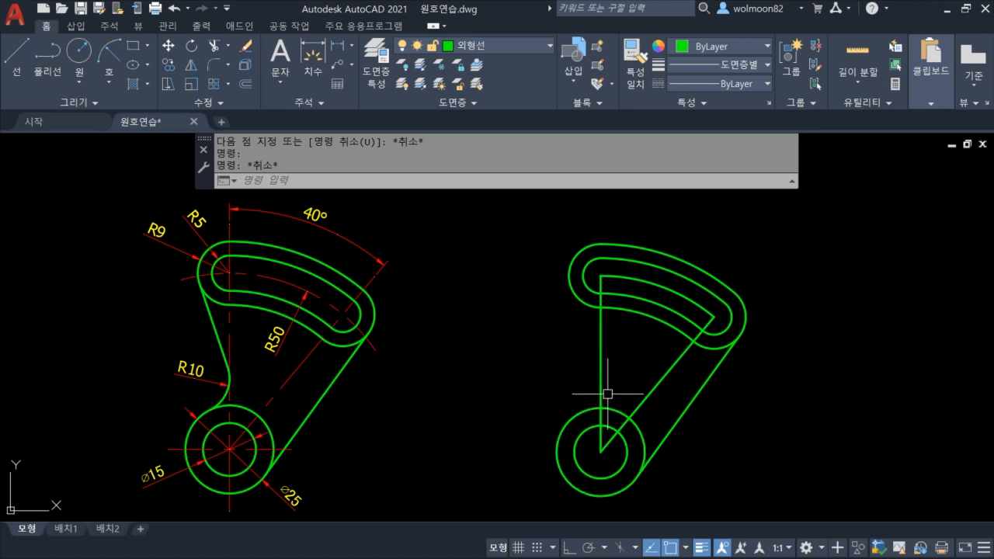
Fillet the larger hub circle and the vertical line with a radius of 10.
type("f")
key("Return")
type("r")
key("Return")
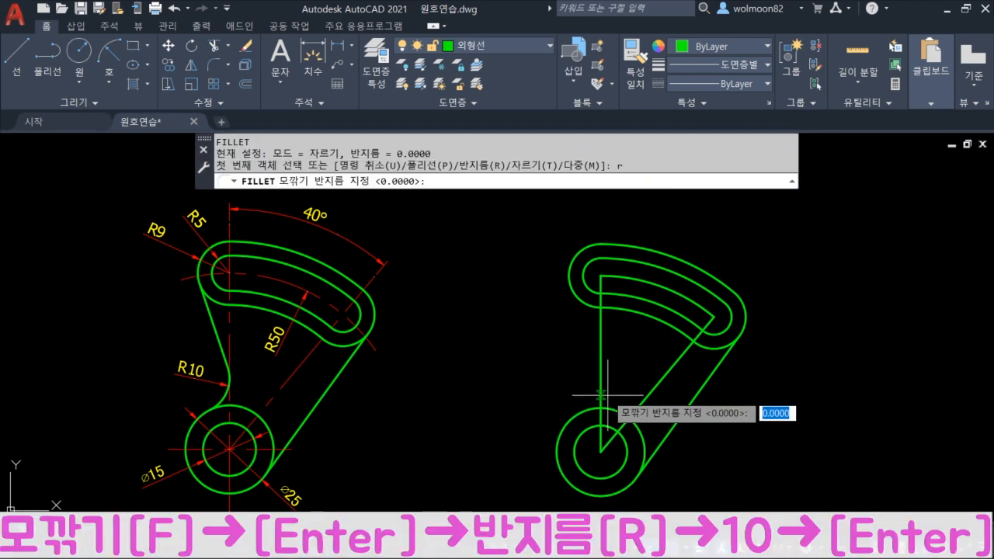
type("10")
key("Return")
left_click(598, 403)
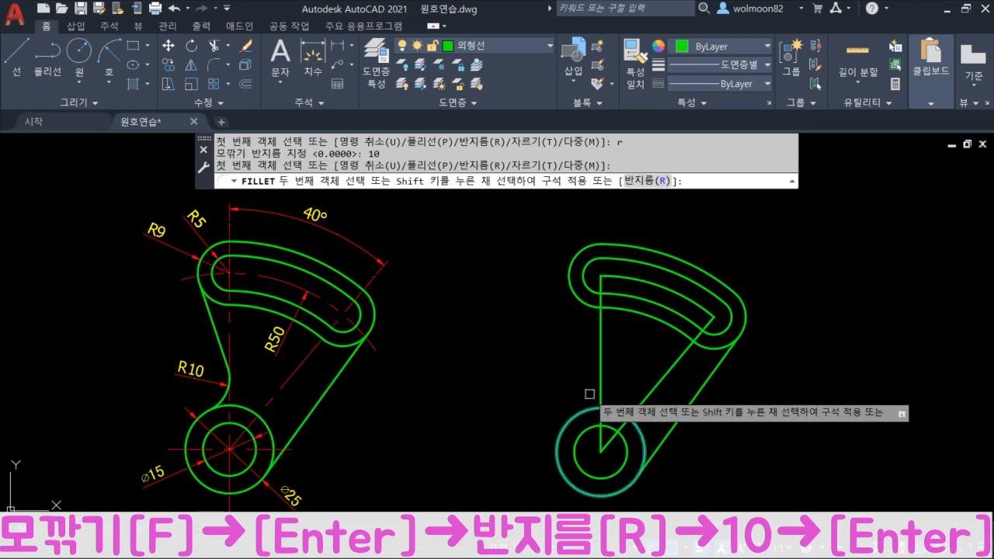
left_click(571, 418)
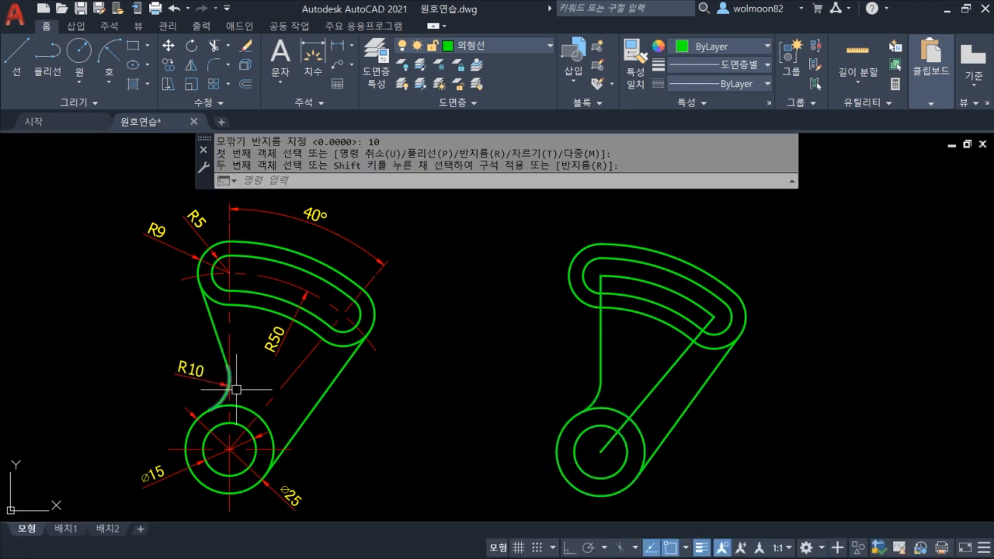
Examine how the reference drawing's R10 arc meets its slanted side line, and undo the fillet on the vertical line.
scroll(236, 389, "up", 3)
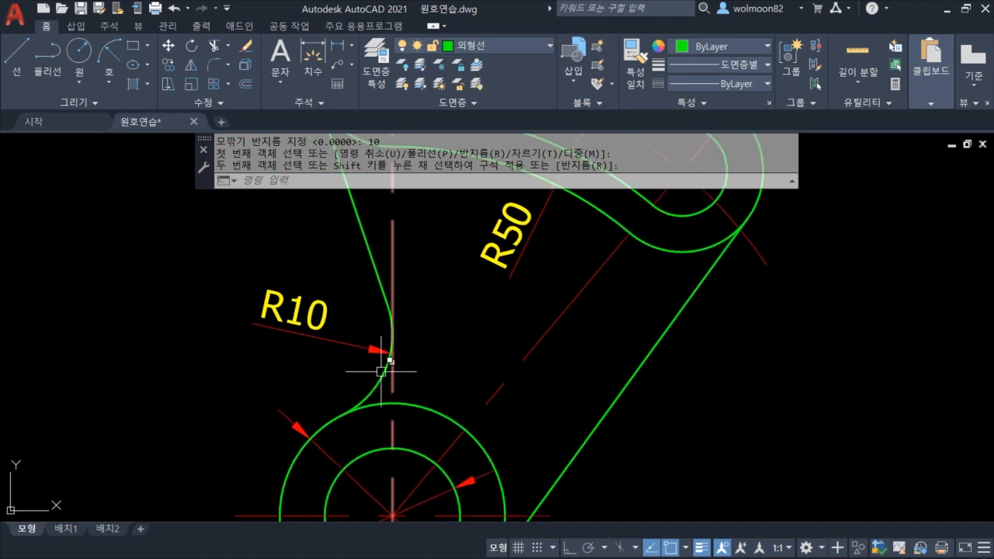
left_click(381, 382)
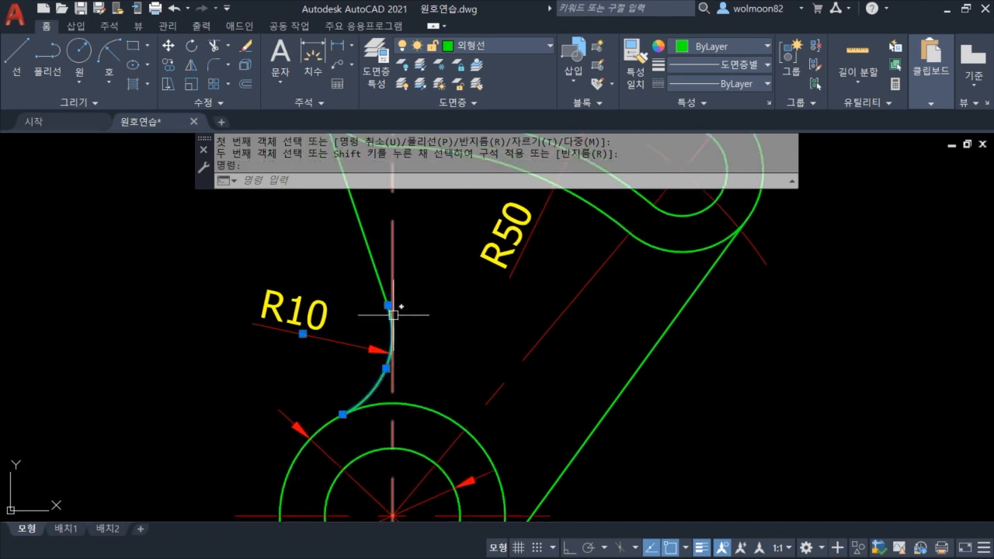
scroll(397, 309, "up", 2)
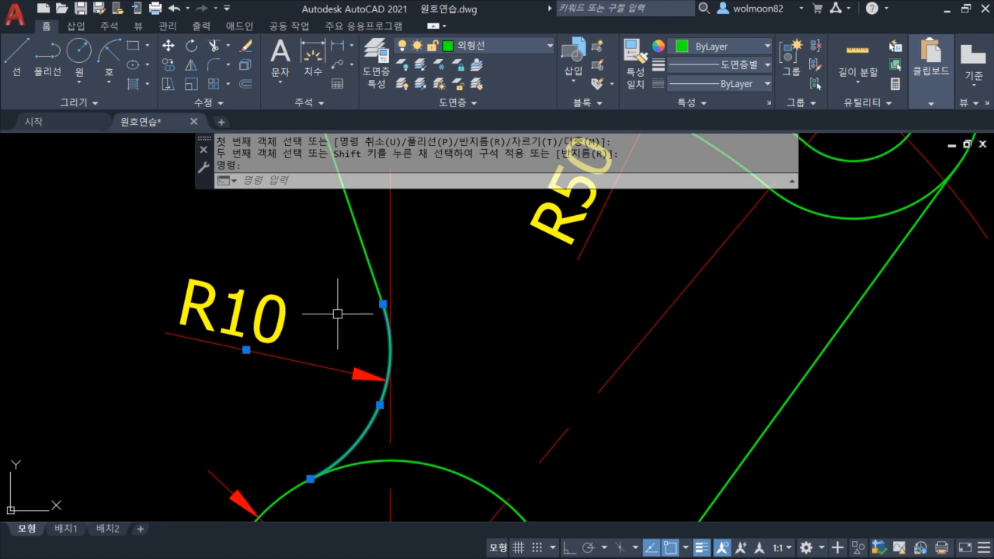
type("z")
key("Return")
type("p")
key("Return")
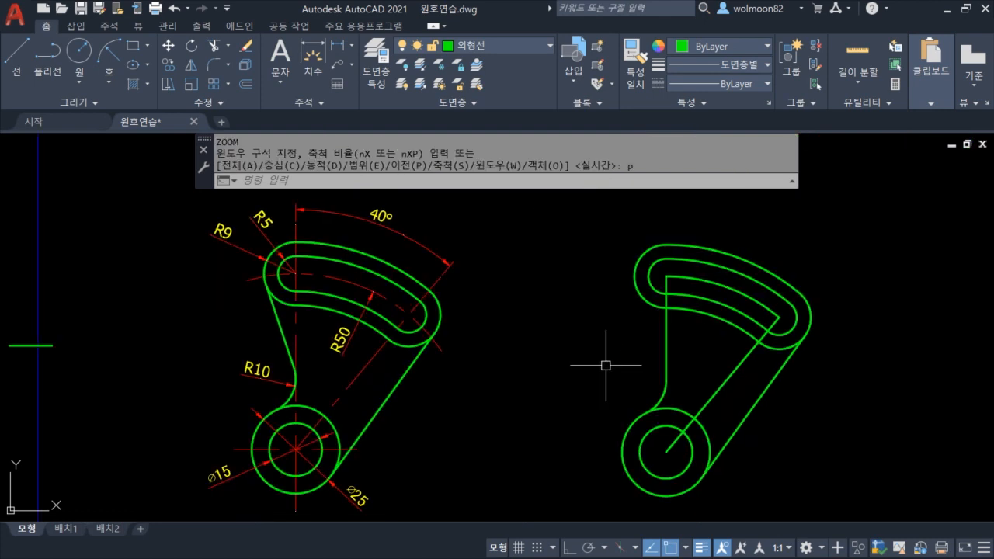
key("ctrl+z")
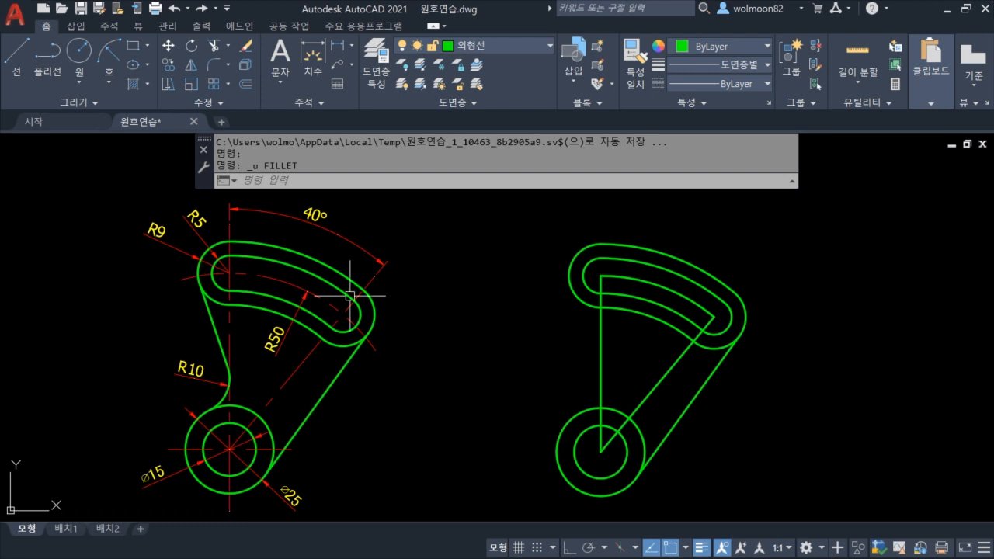
Draw a tangent-tangent-radius circle of radius 10 touching the larger hub circle and the vertical line, and delete that vertical line.
left_click(74, 82)
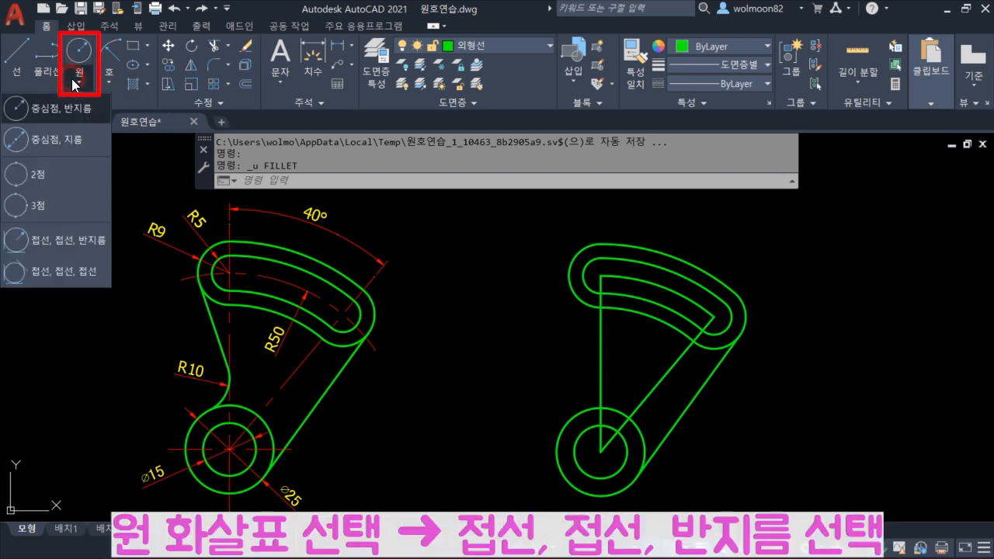
left_click(77, 243)
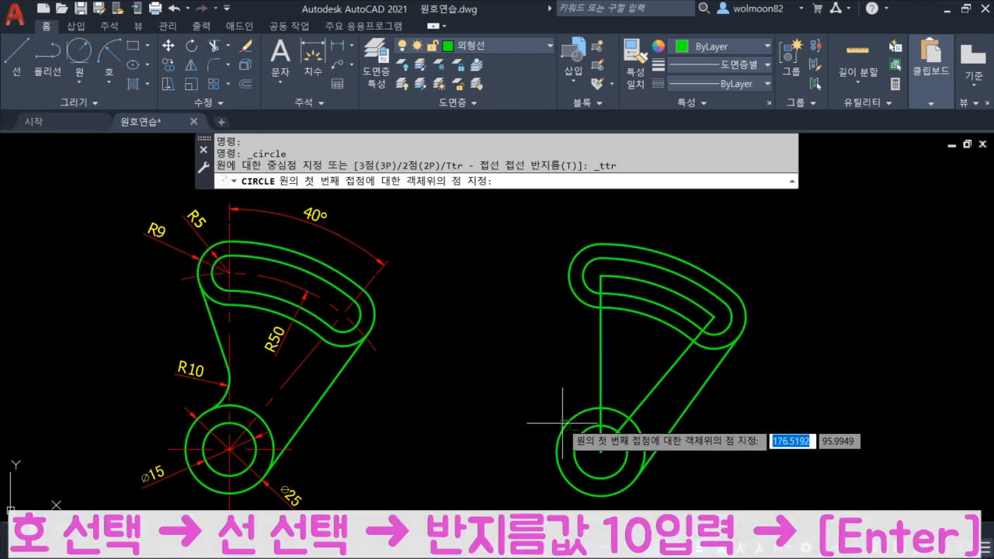
left_click(566, 427)
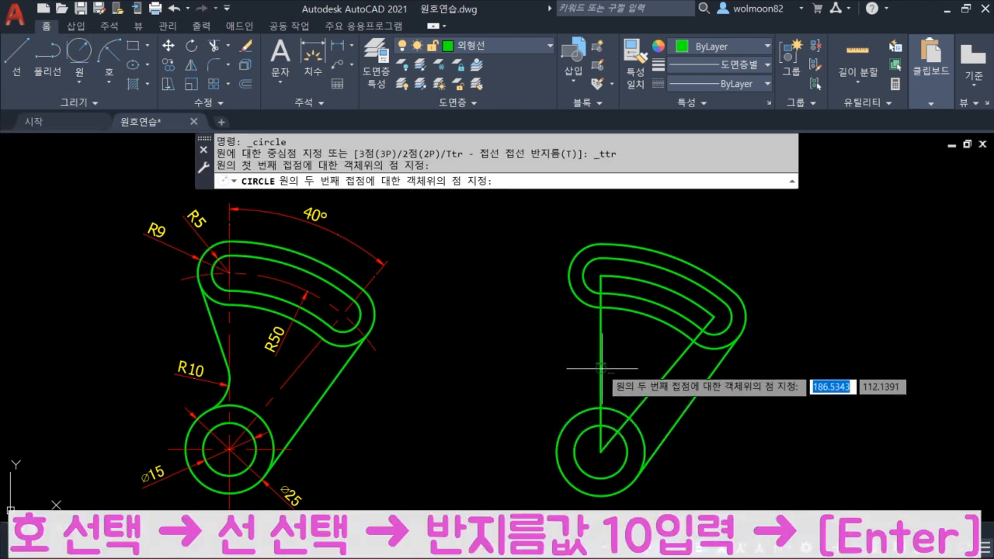
left_click(601, 367)
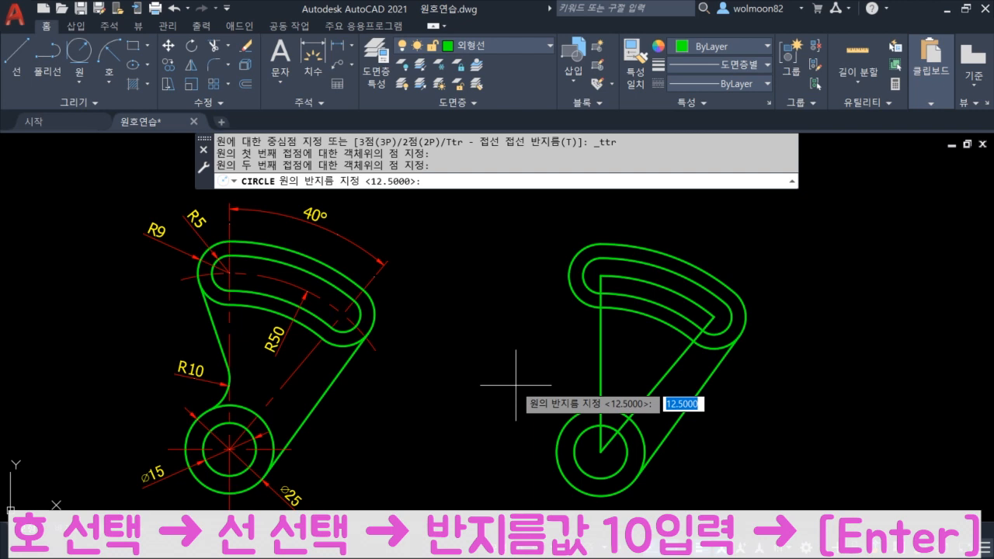
type("10")
key("Return")
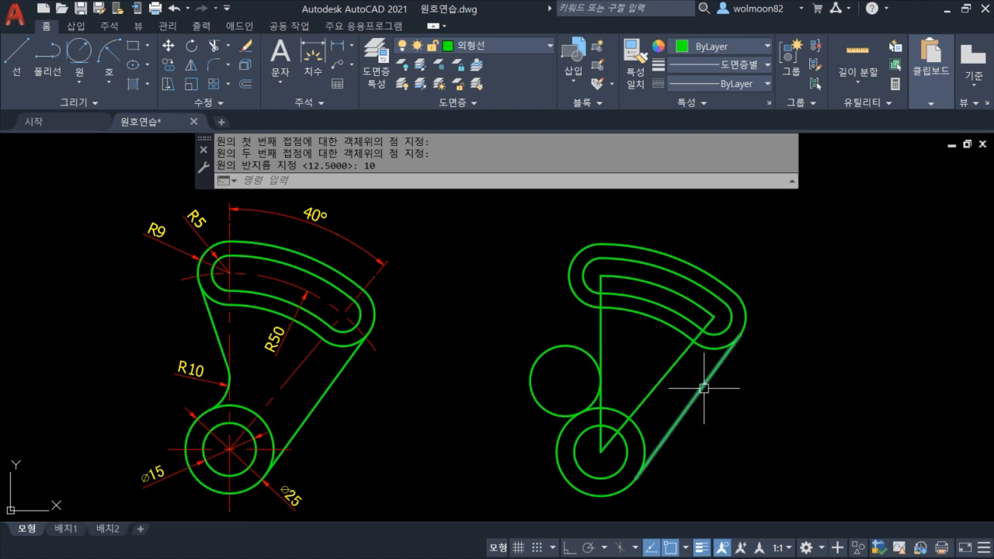
left_click(600, 332)
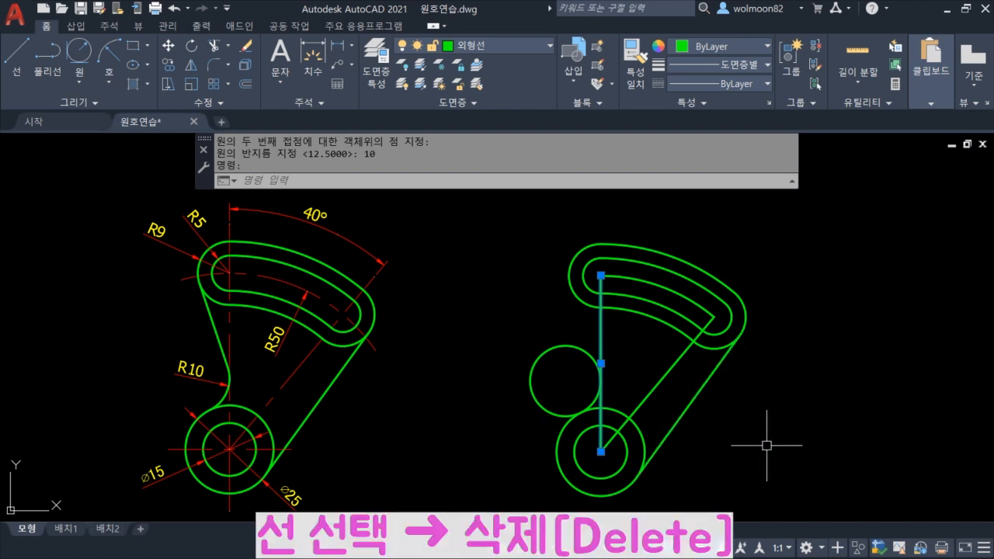
key("Delete")
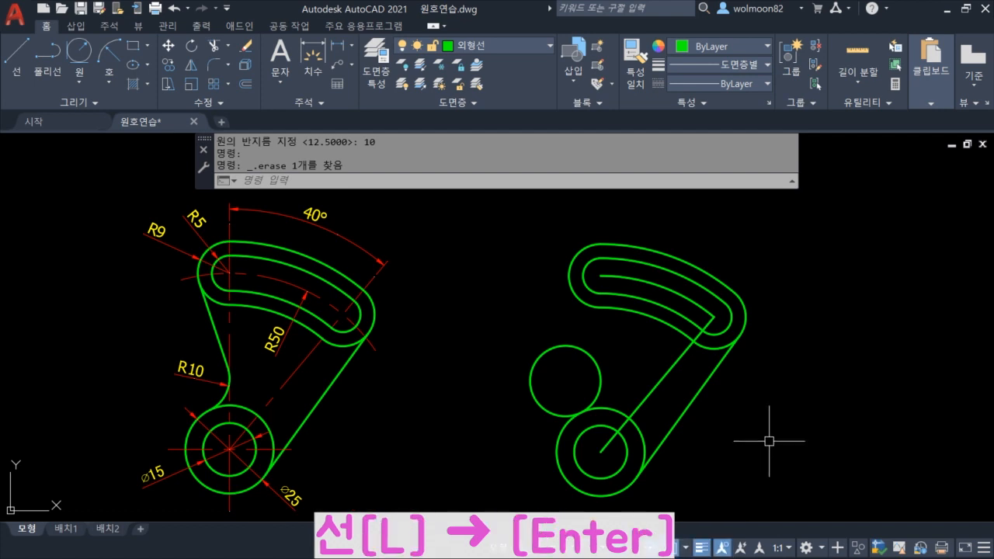
Draw a line tangent to both the radius 10 circle and the outer end arc at the slot's upper-left end.
type("L")
key("Return")
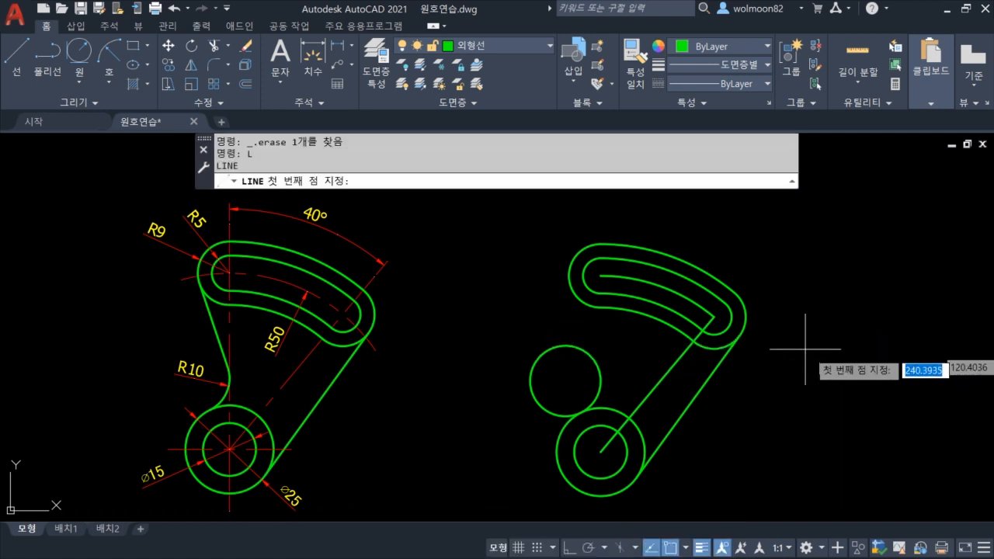
right_click(790, 371, "shift")
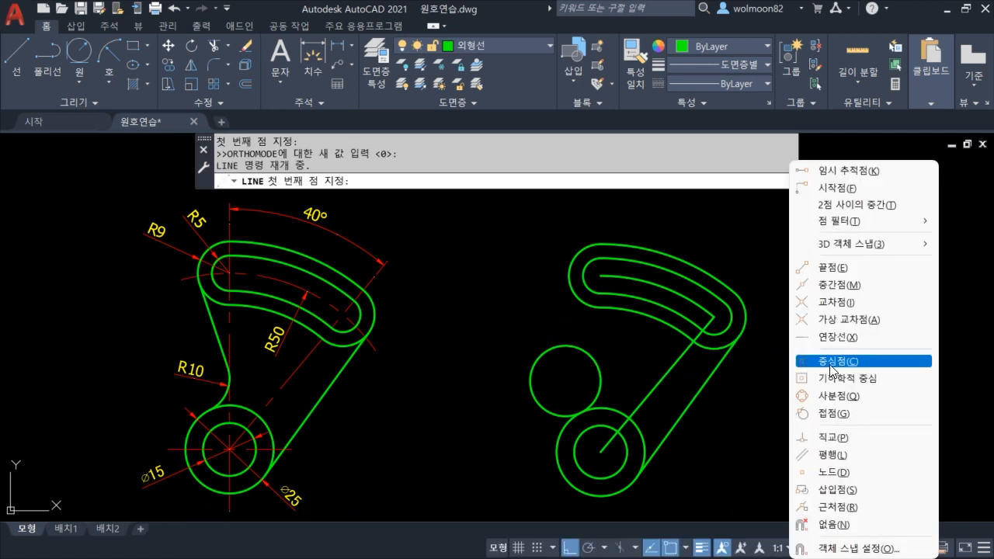
left_click(850, 413)
left_click(599, 375)
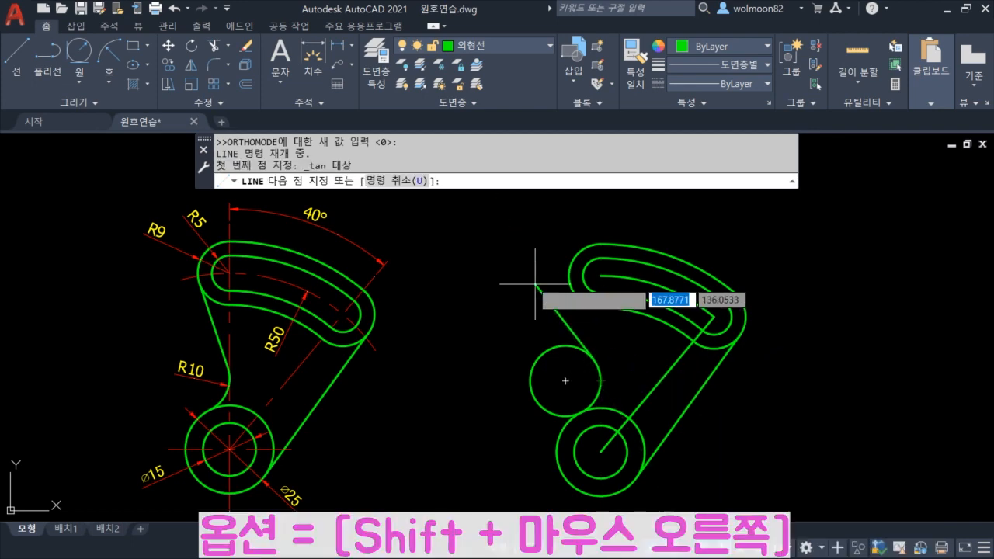
right_click(488, 270, "shift")
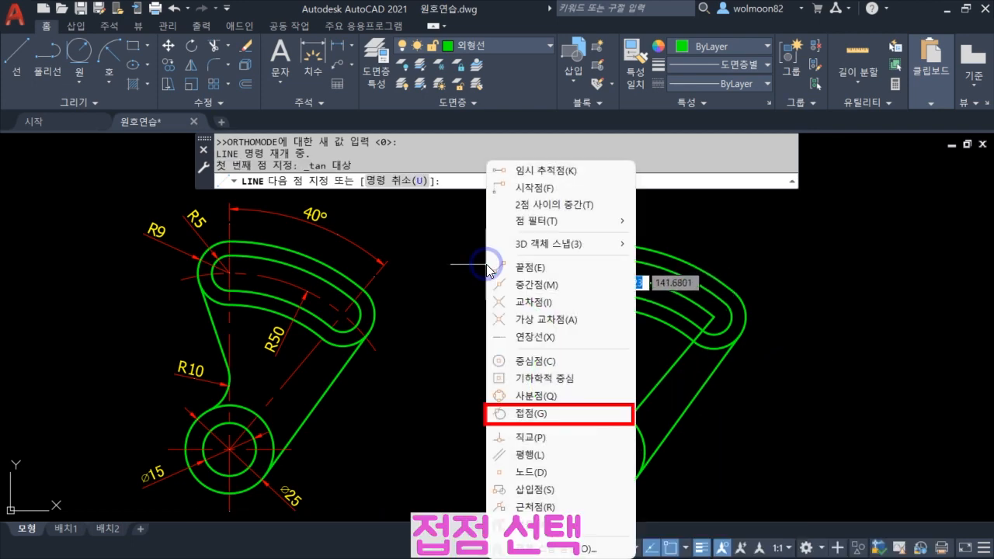
left_click(519, 414)
left_click(567, 278)
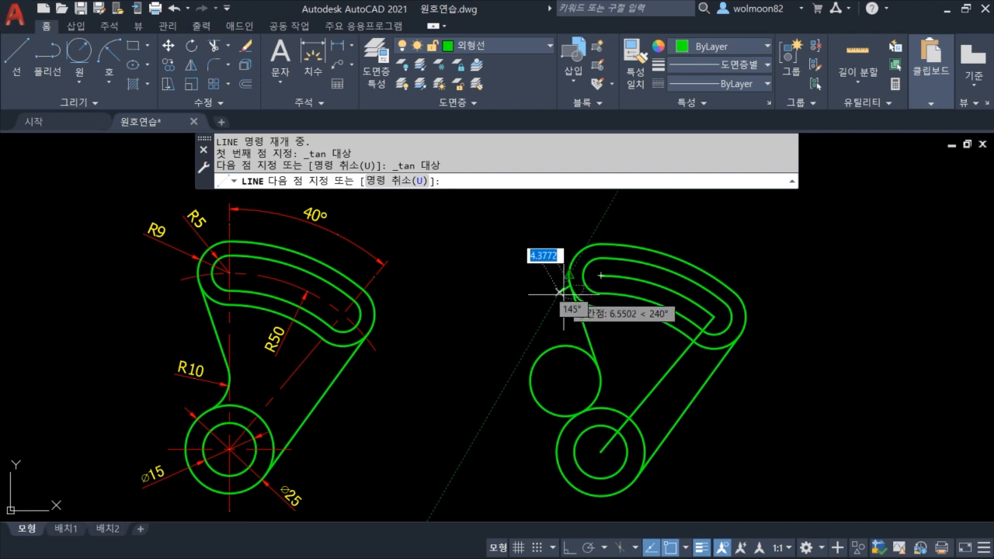
key("Escape")
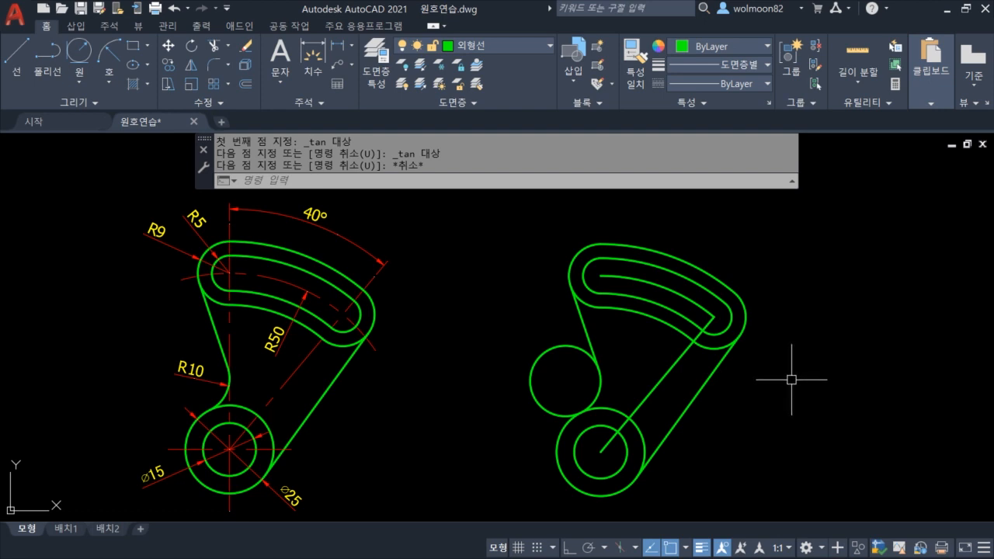
Delete the inclined construction line from the hub centre and the slot's centreline arc.
left_click(667, 373)
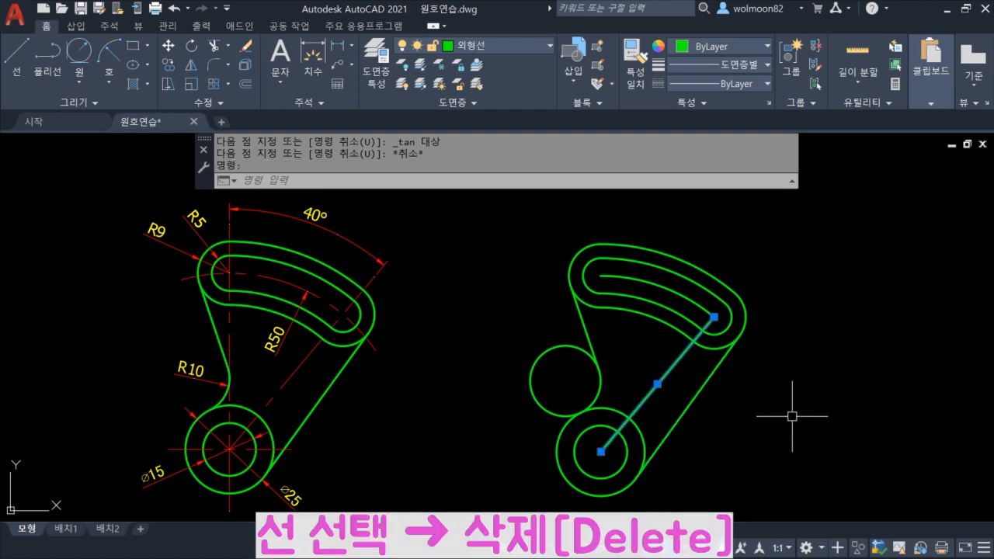
key("Delete")
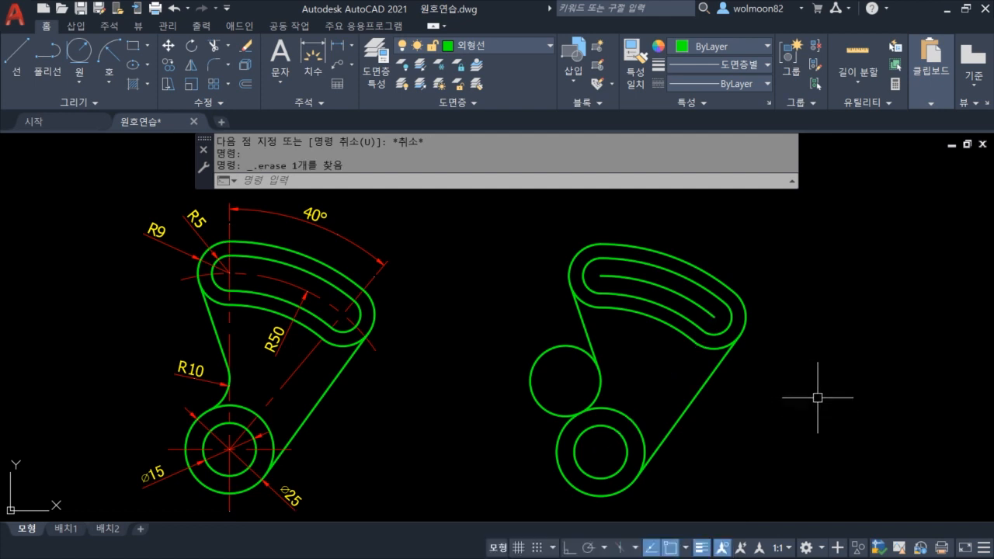
left_click(691, 301)
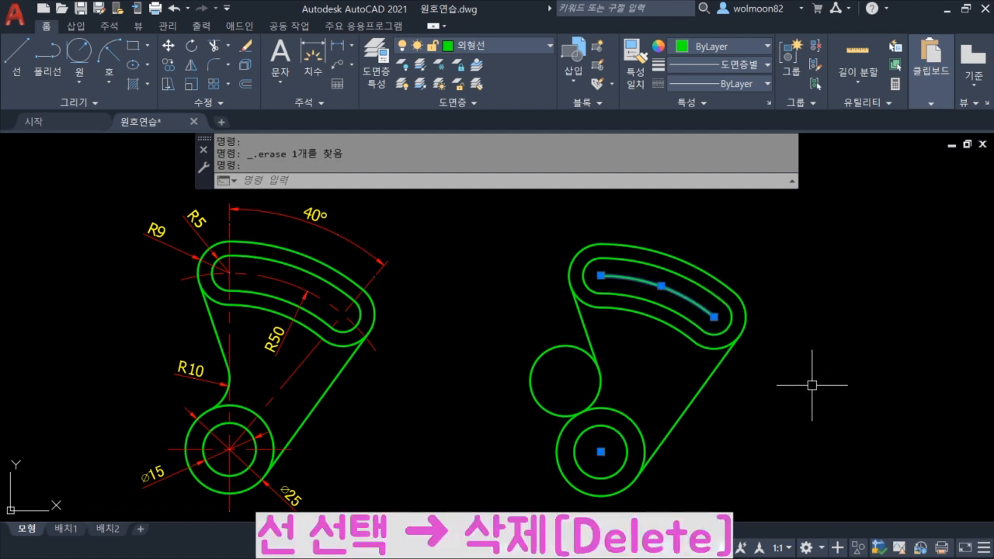
key("Delete")
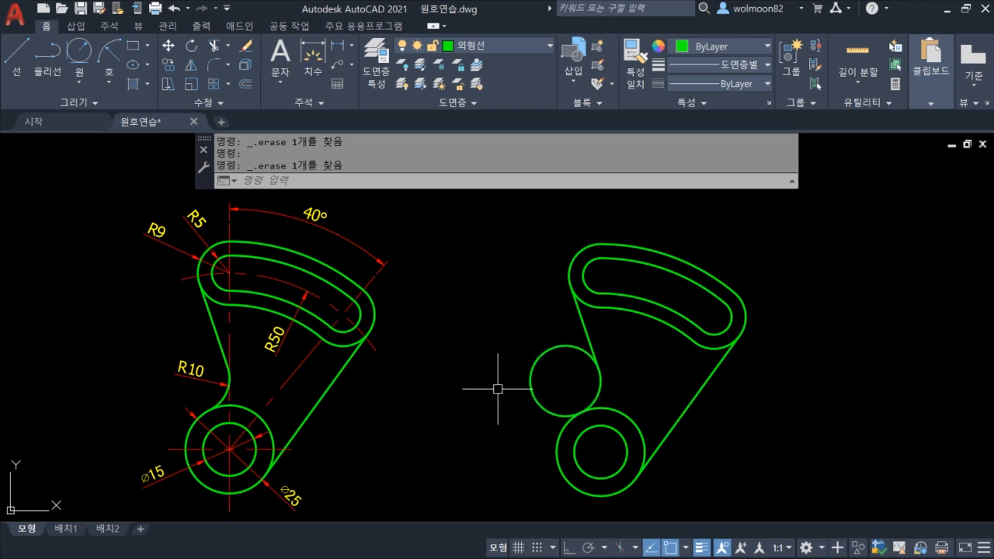
Trim the radius 10 circle so only the arc between the slanted side line and the larger hub circle is left.
type("tr")
key("Return")
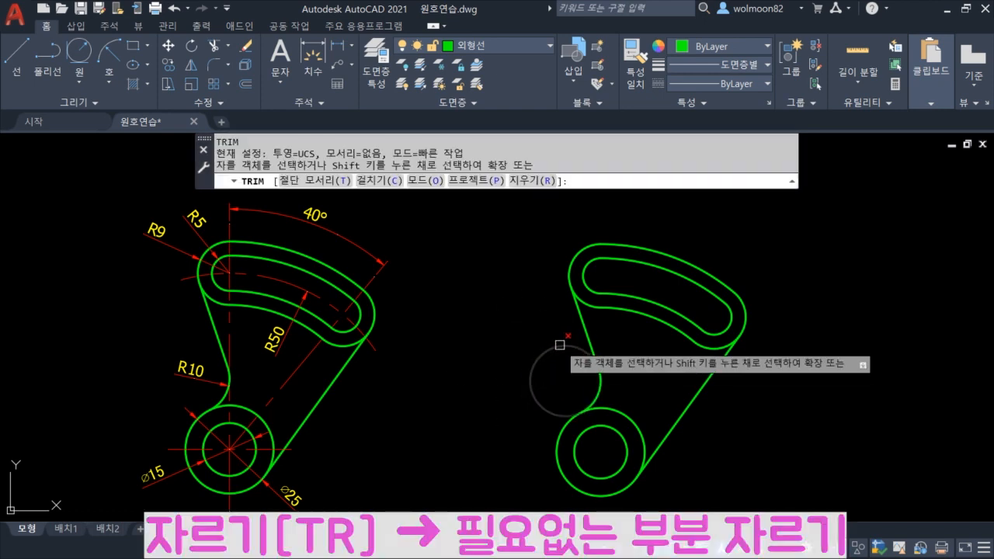
left_click(560, 344)
key("Escape")
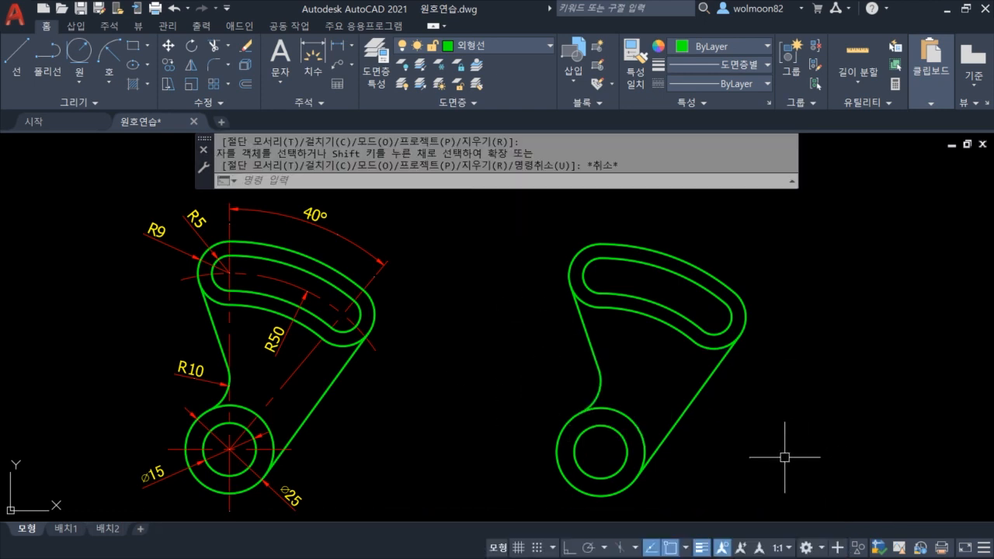